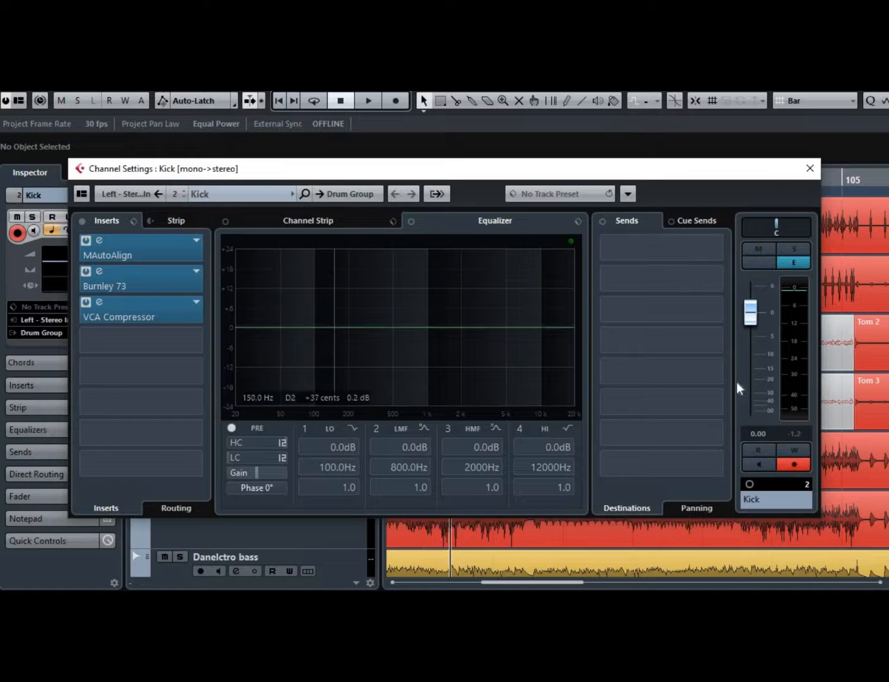
Open the Kick channel's VCA Compressor insert and reposition and resize its plugin window.
left_click(99, 307)
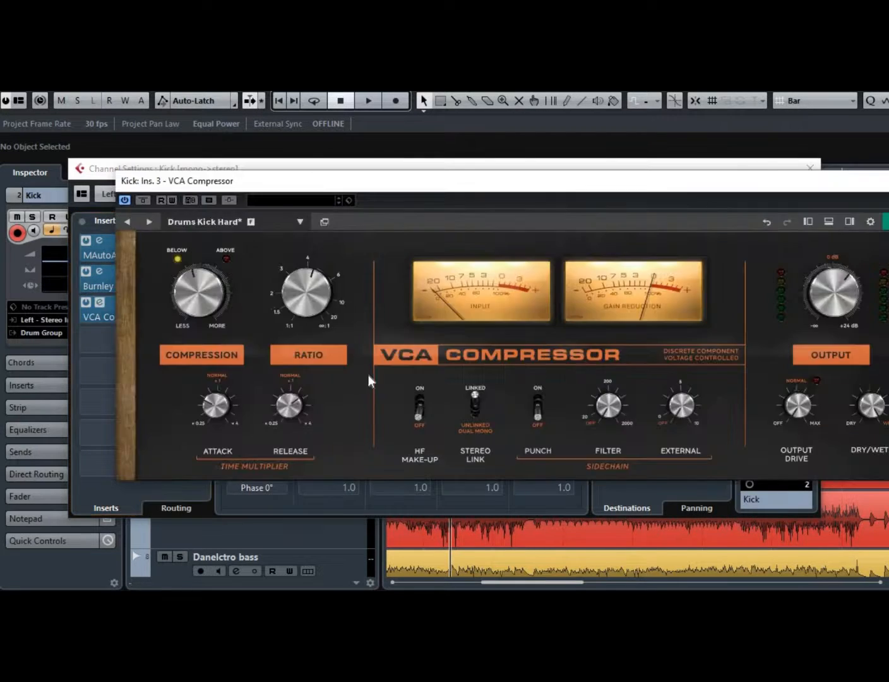
left_click_drag(722, 192, 643, 201)
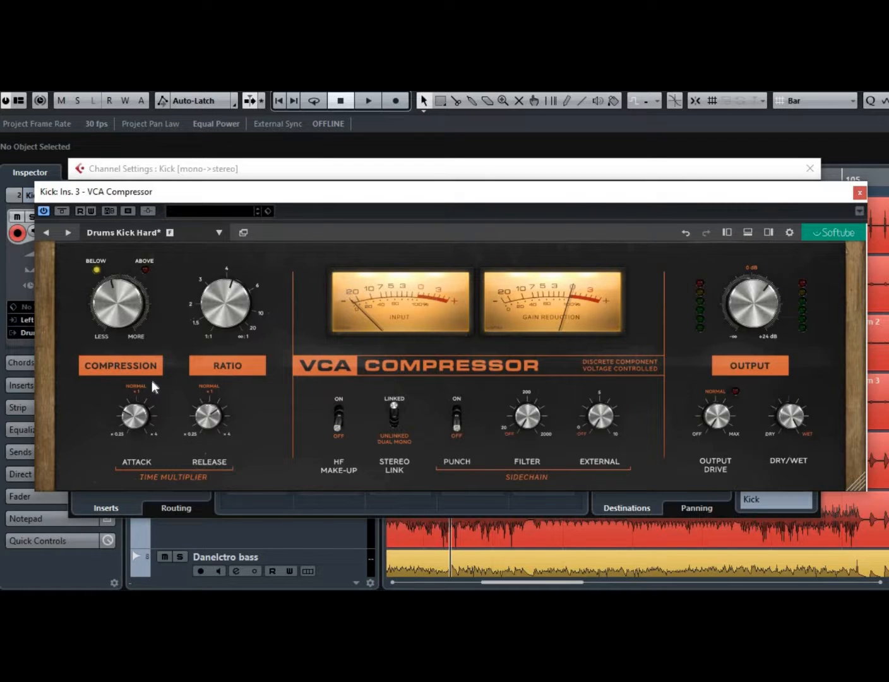
mouse_move(208, 322)
mouse_move(720, 427)
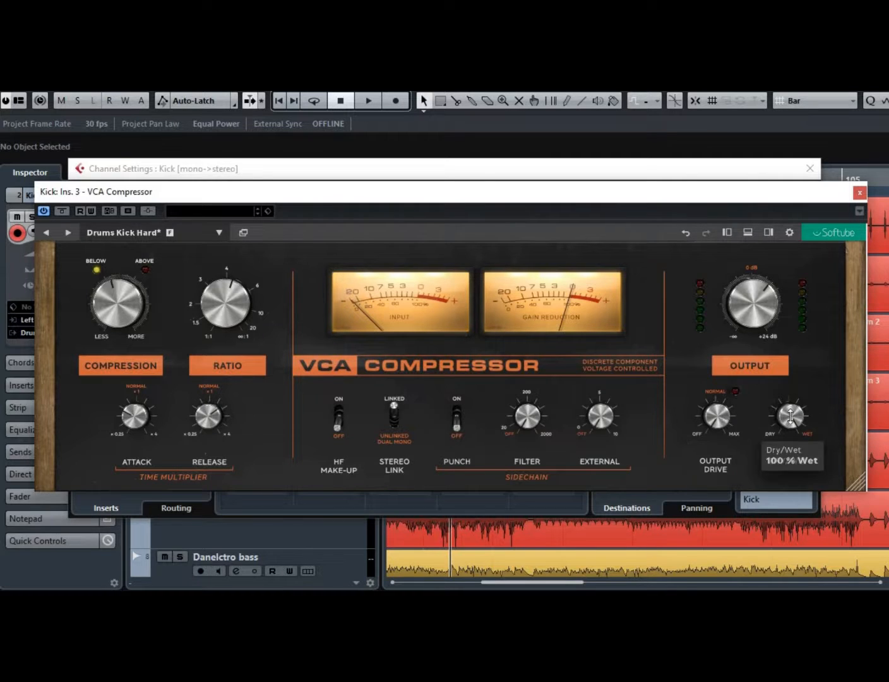
mouse_move(763, 307)
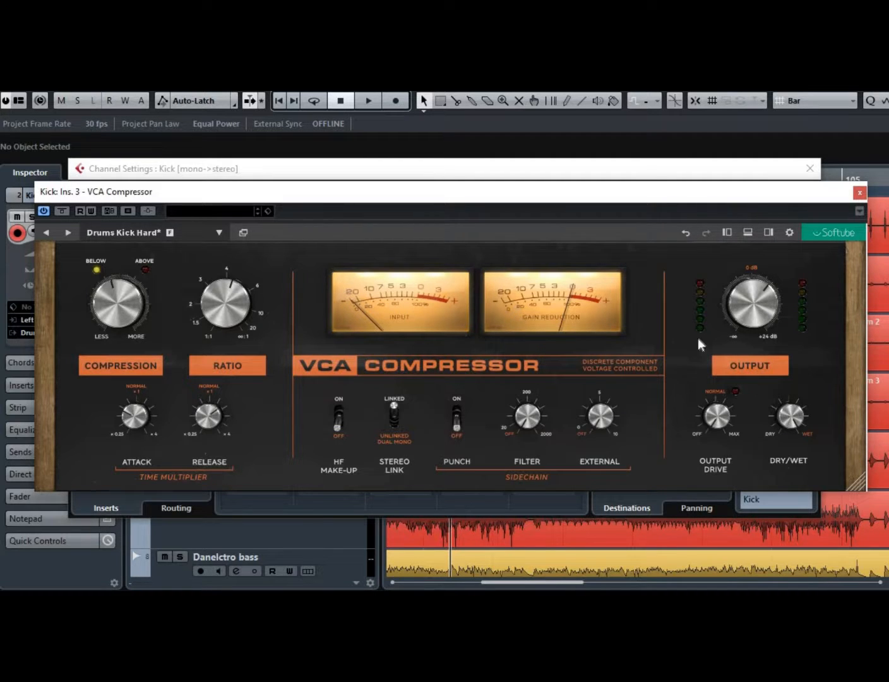
mouse_move(869, 490)
left_mouse_down()
mouse_move(815, 470)
mouse_move(799, 431)
mouse_move(856, 480)
mouse_move(871, 473)
mouse_move(864, 485)
left_mouse_up()
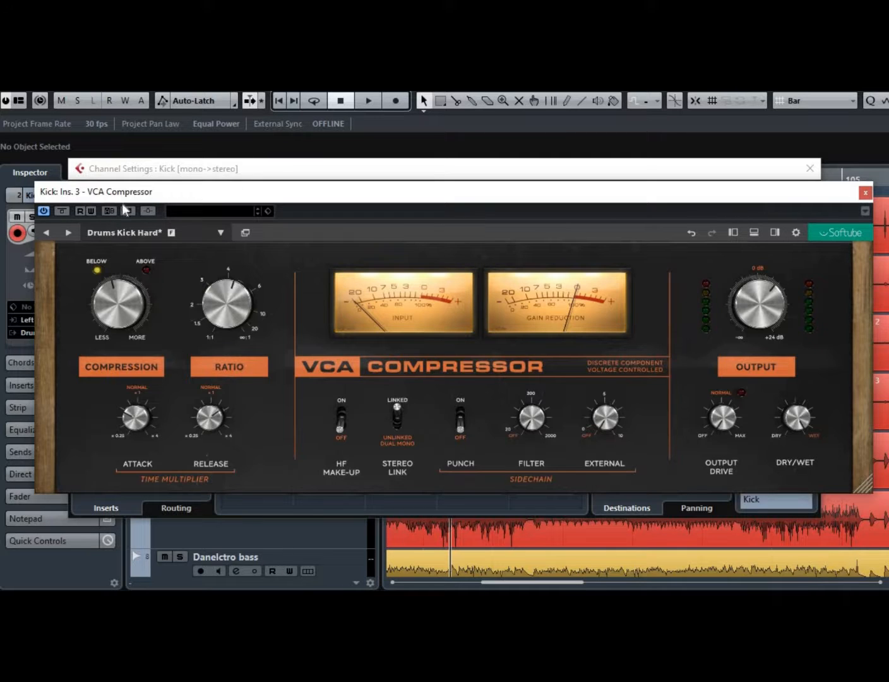
Audition the kick by toggling the compressor's bypass while starting and stopping playback.
left_click(65, 210)
left_click_drag(261, 192, 310, 287)
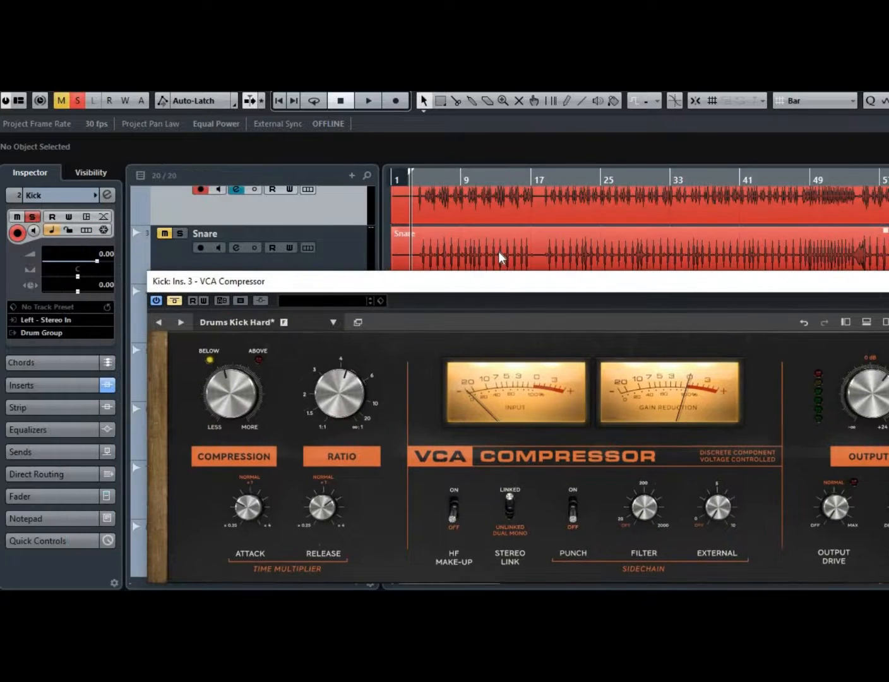
scroll(499, 252, "up", 2)
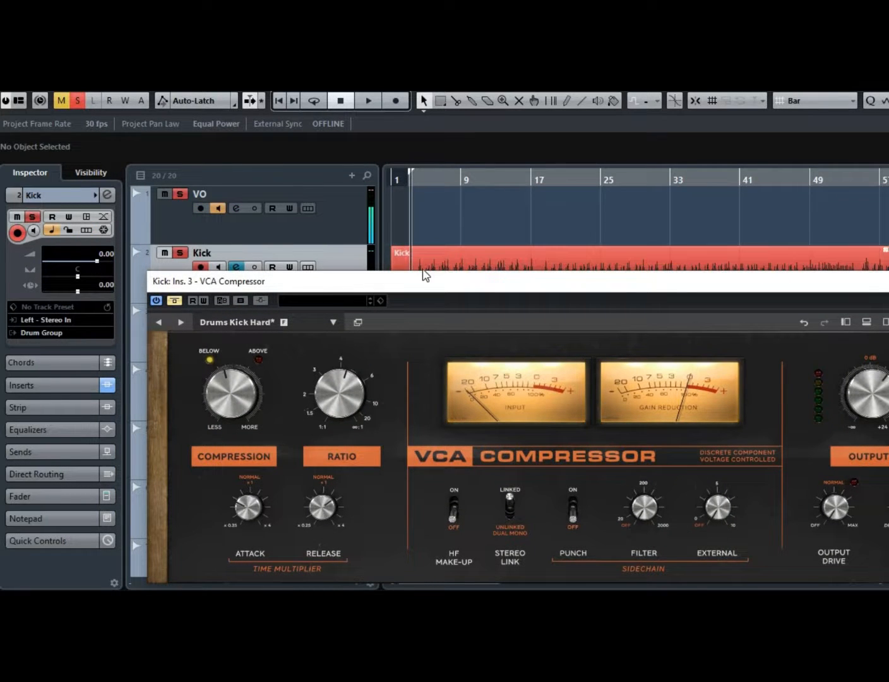
key("space")
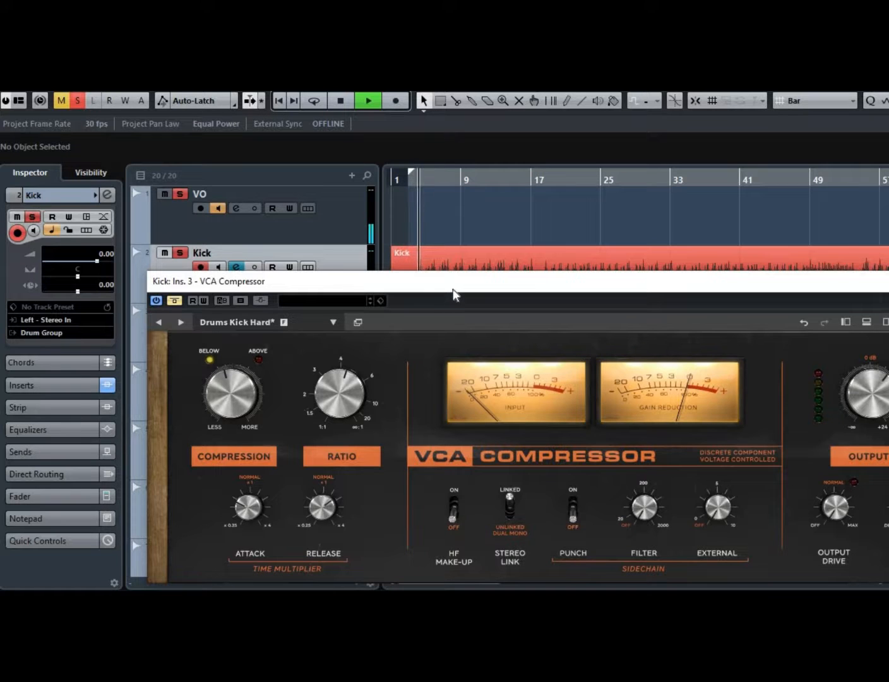
left_click_drag(453, 290, 345, 225)
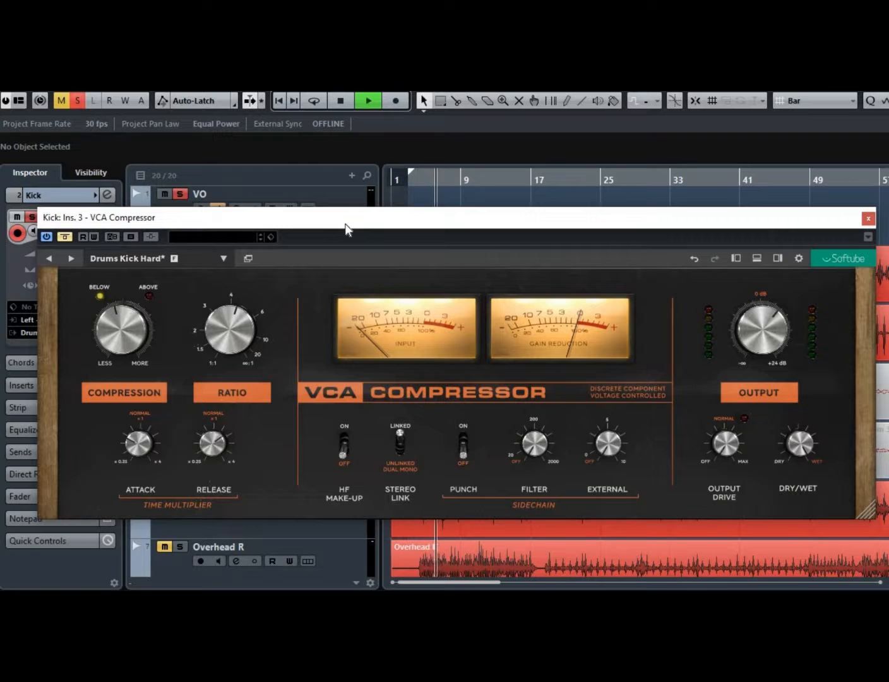
key("space")
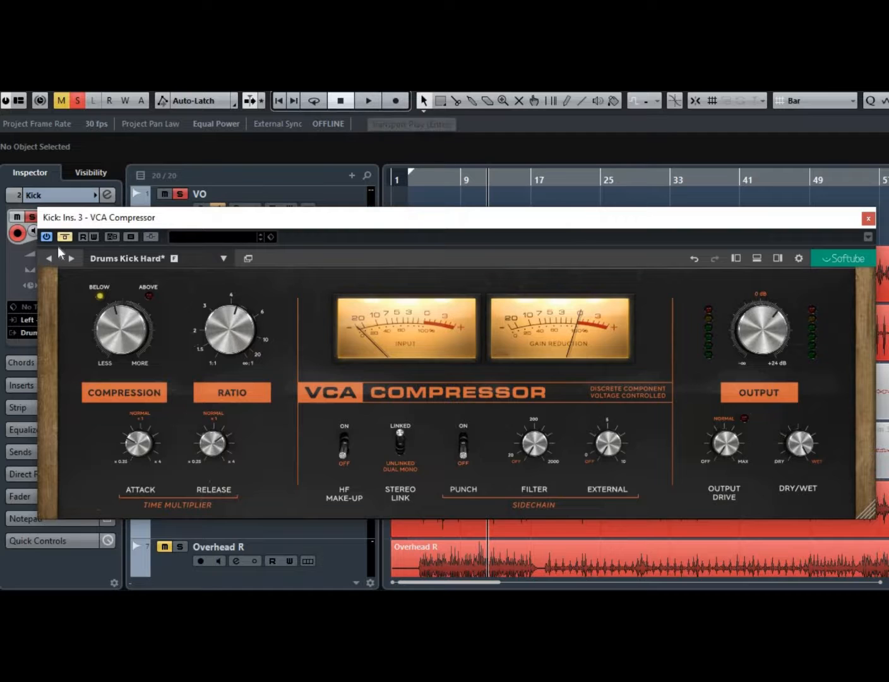
left_click(372, 100)
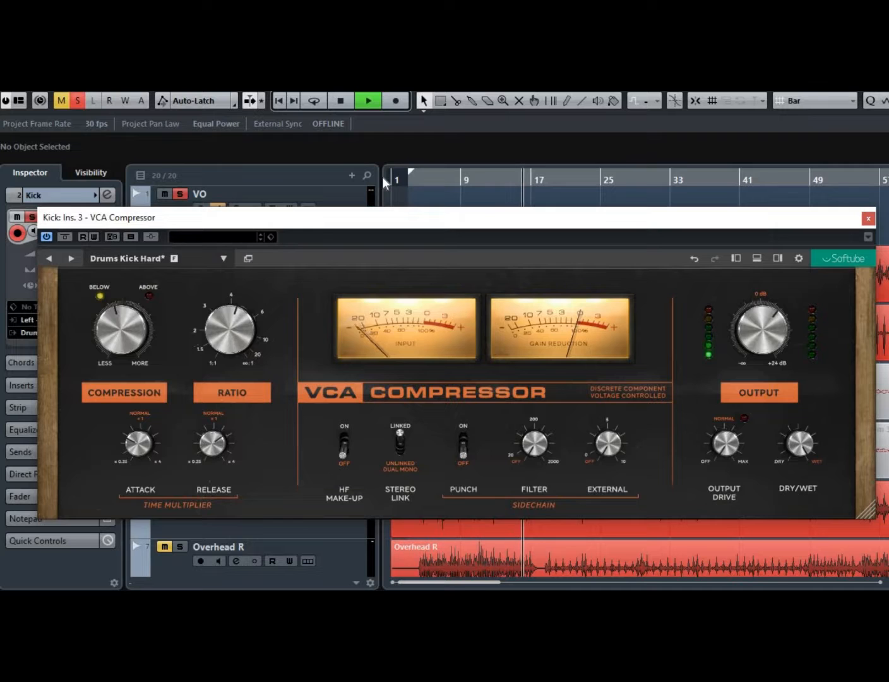
key("space")
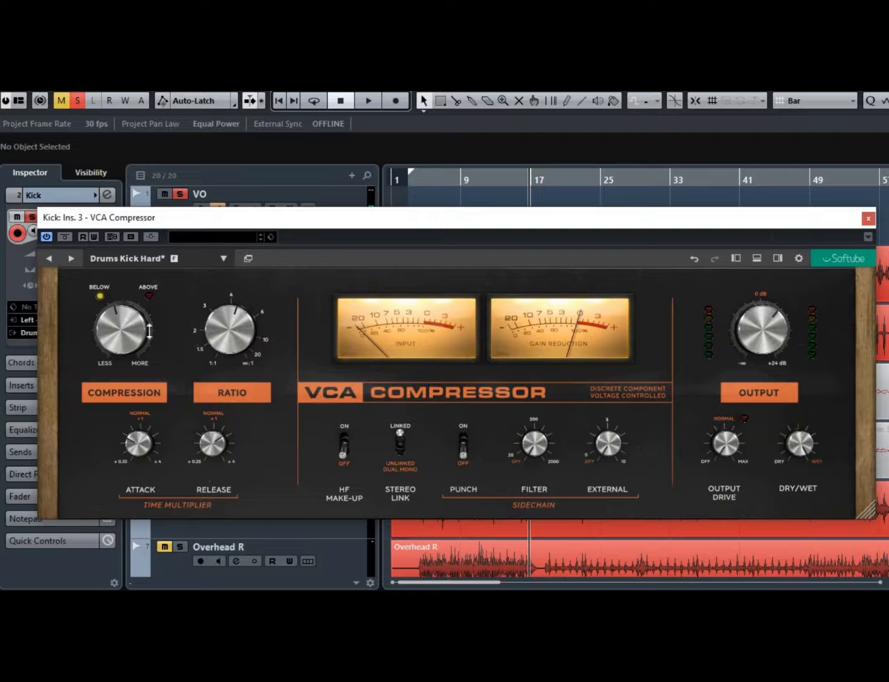
Play the project, set the Kick compressor's Compression to -14 dB and stop playback.
mouse_move(122, 323)
left_click(368, 101)
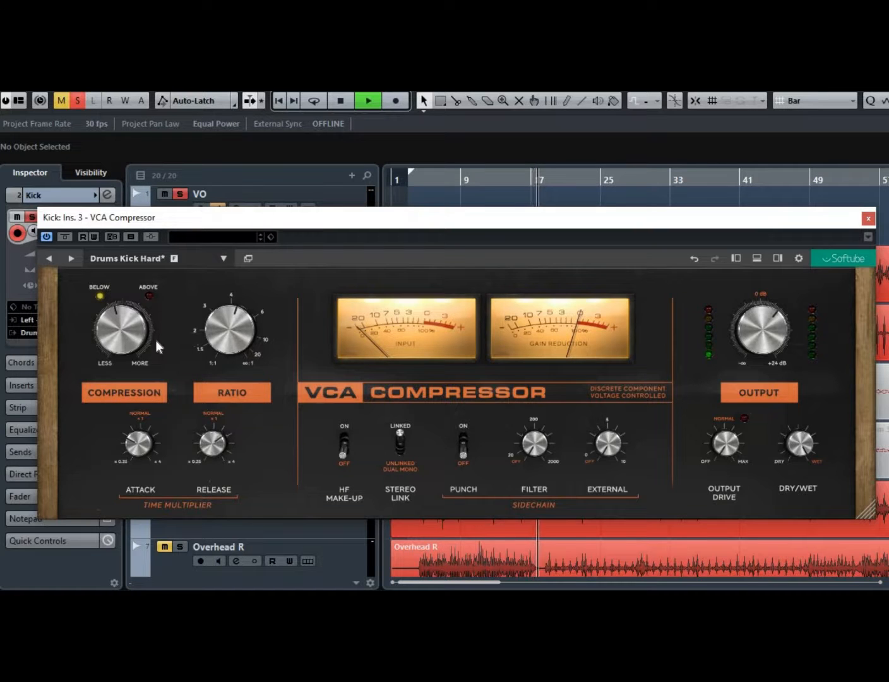
mouse_move(134, 347)
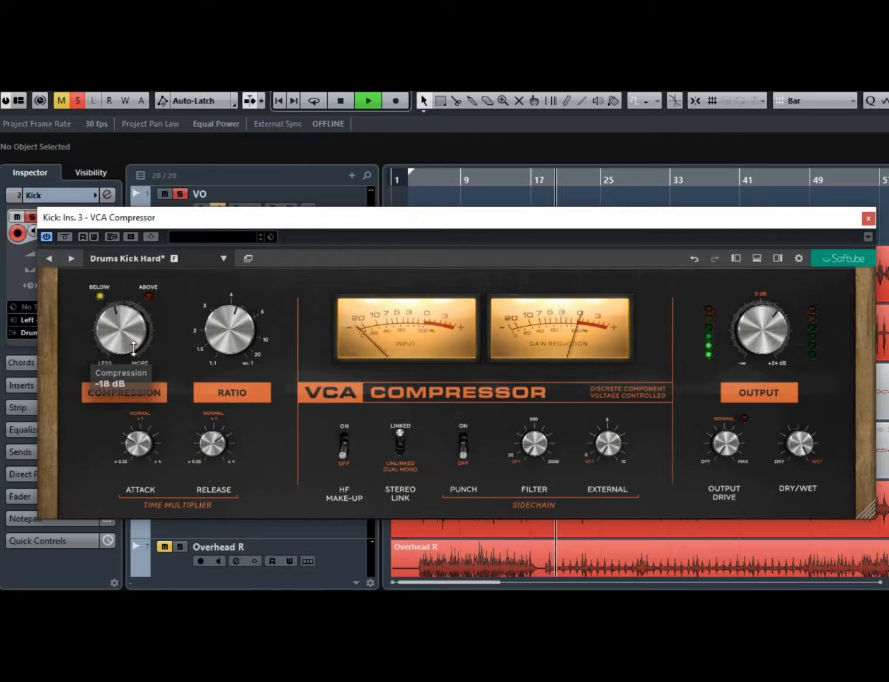
left_click_drag(124, 333, 151, 382)
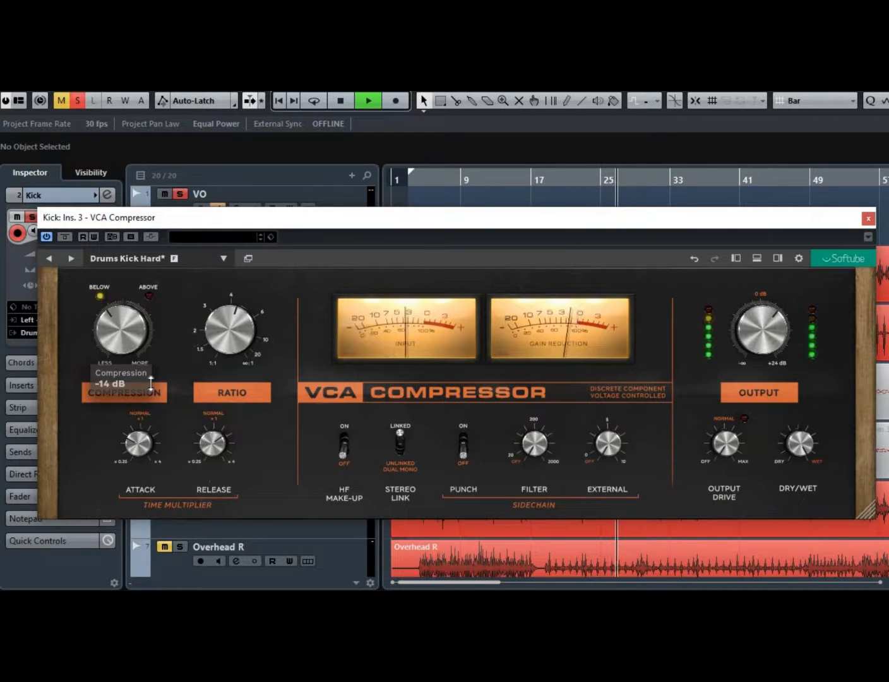
left_click(341, 101)
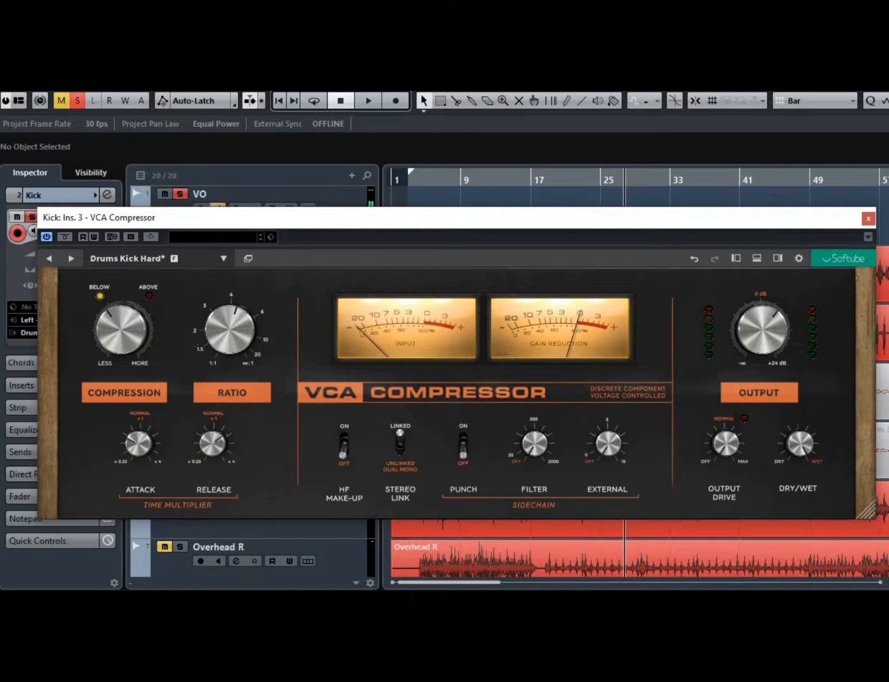
Close the Kick compressor and open the VCA Compressor insert on the Snare channel.
left_click(870, 219)
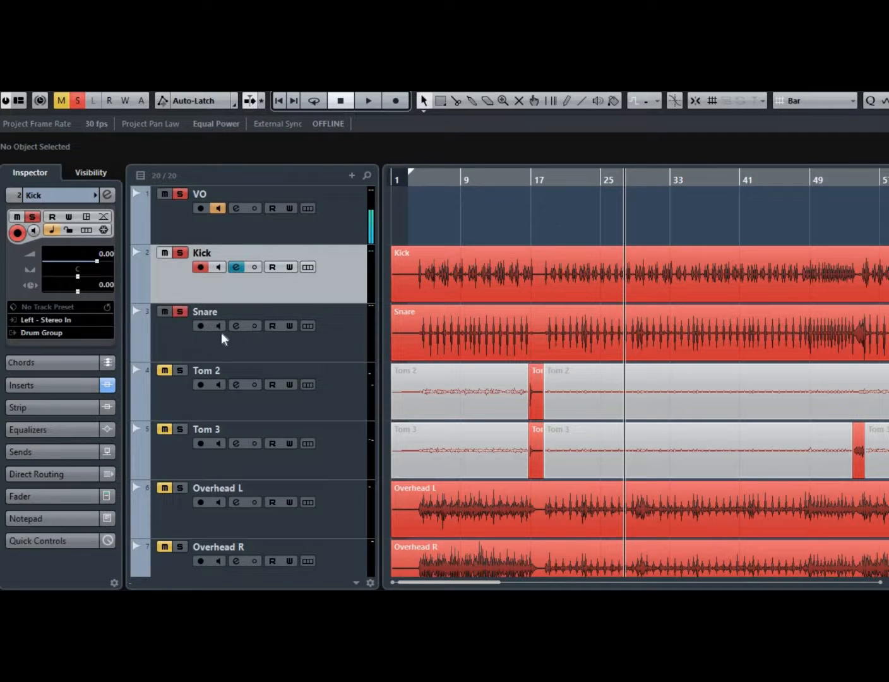
left_click(235, 327)
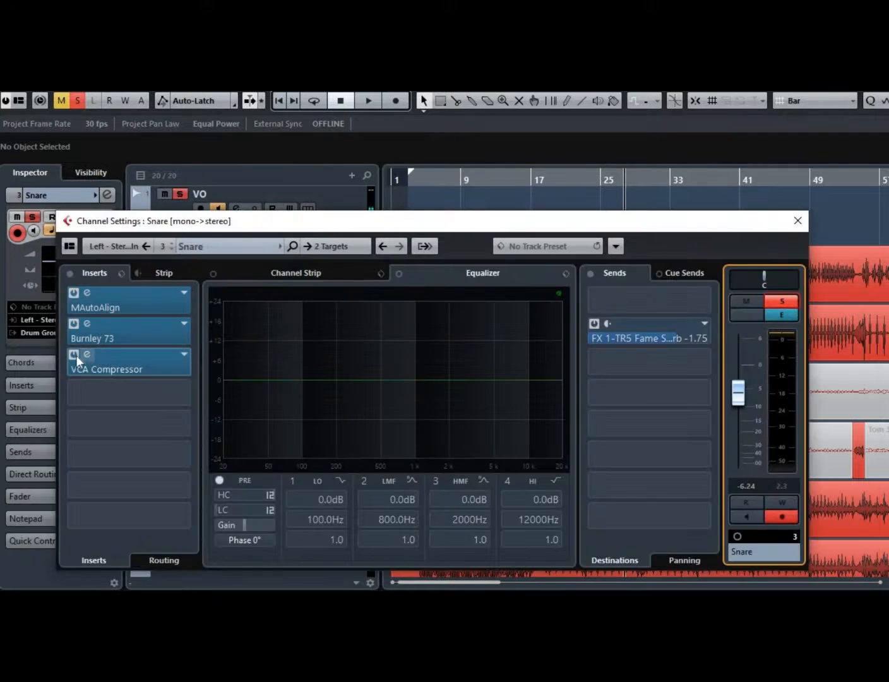
left_click(94, 360)
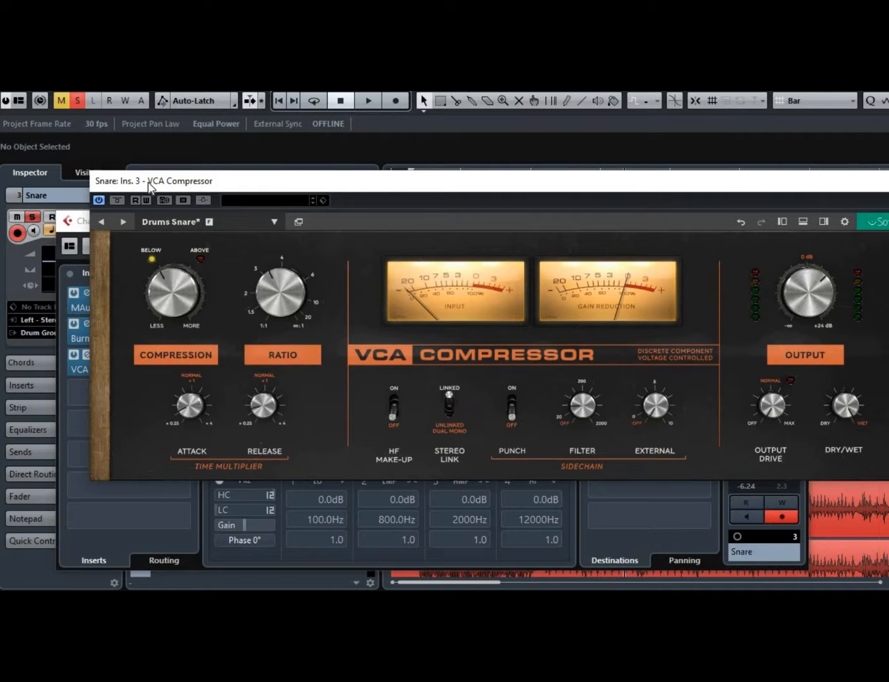
Start playback and adjust the Snare compressor's Compression amount while listening.
left_click(122, 201)
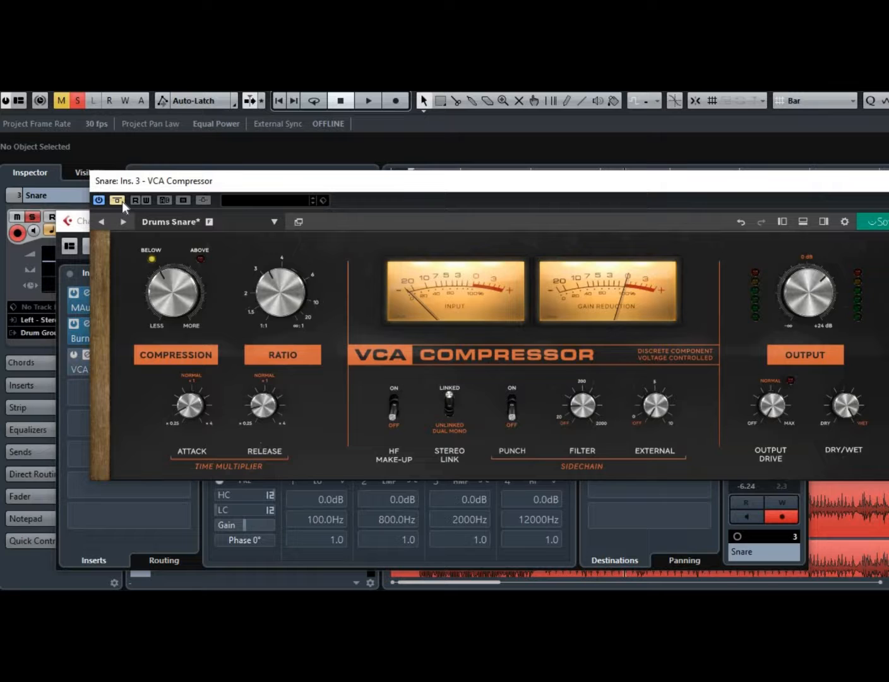
key("space")
left_click_drag(465, 179, 433, 216)
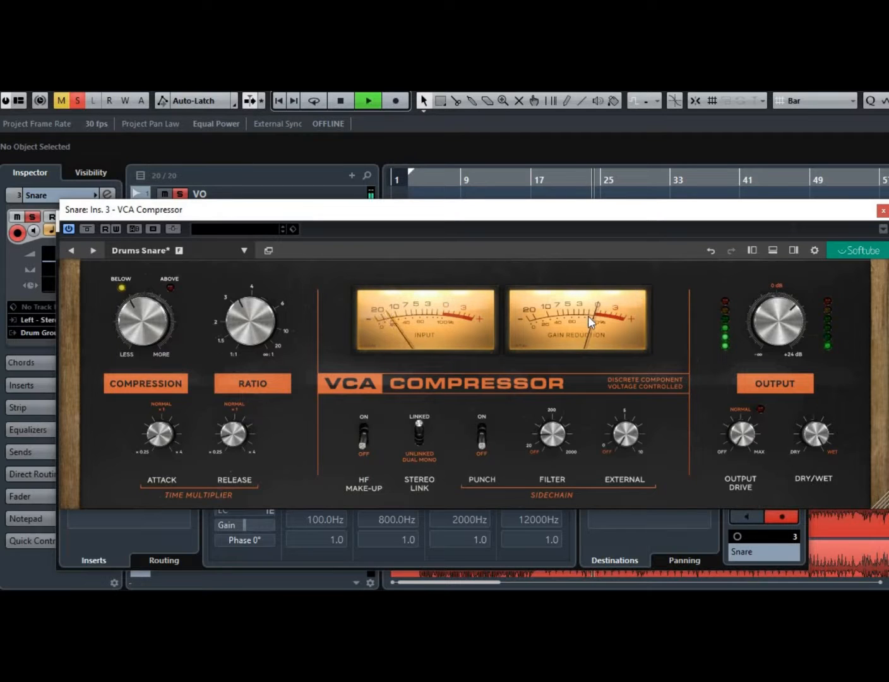
mouse_move(155, 313)
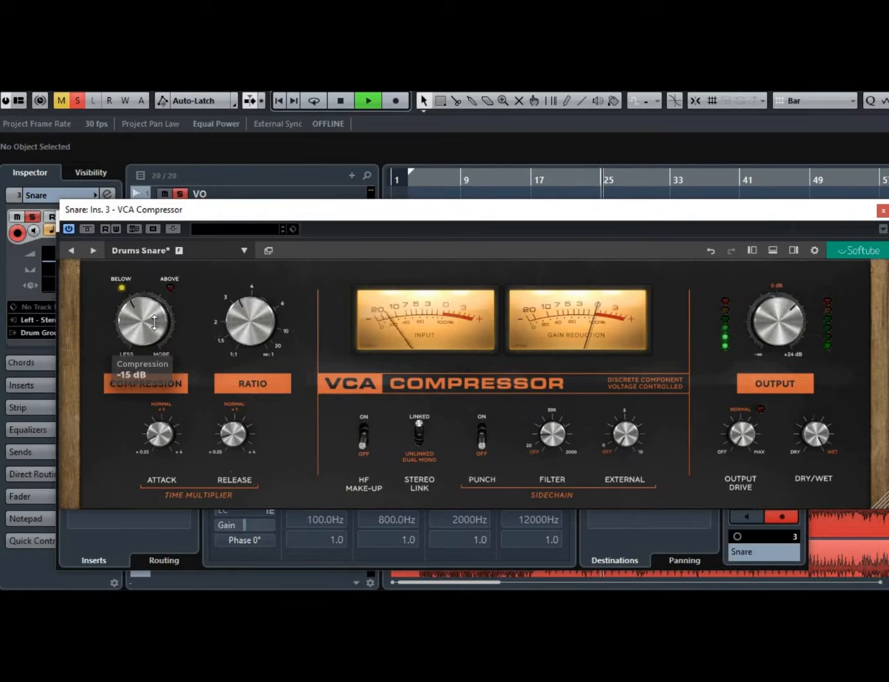
scroll(154, 314, "down", 3)
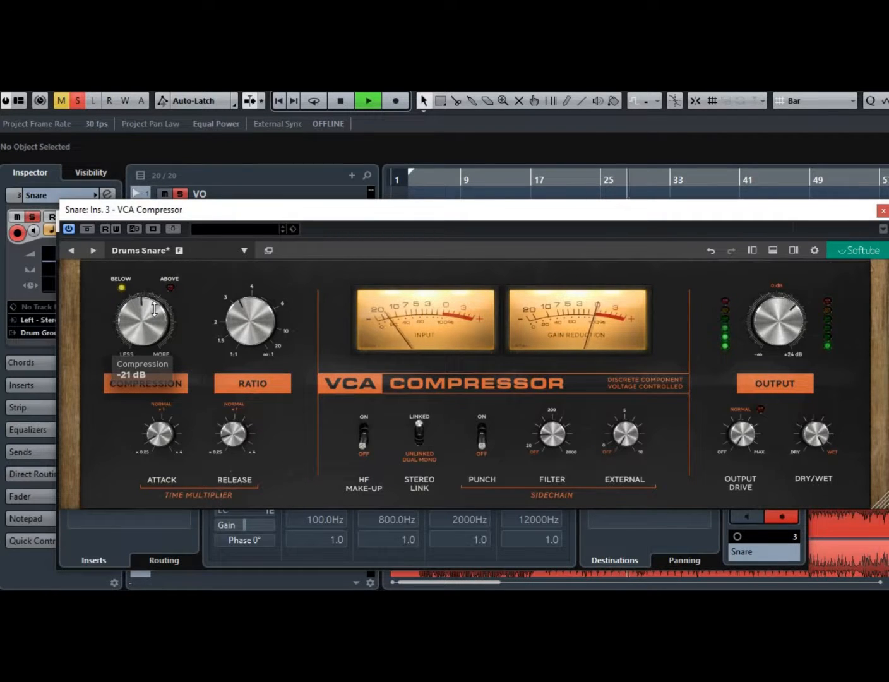
scroll(157, 323, "up", 3)
scroll(158, 323, "up", 4)
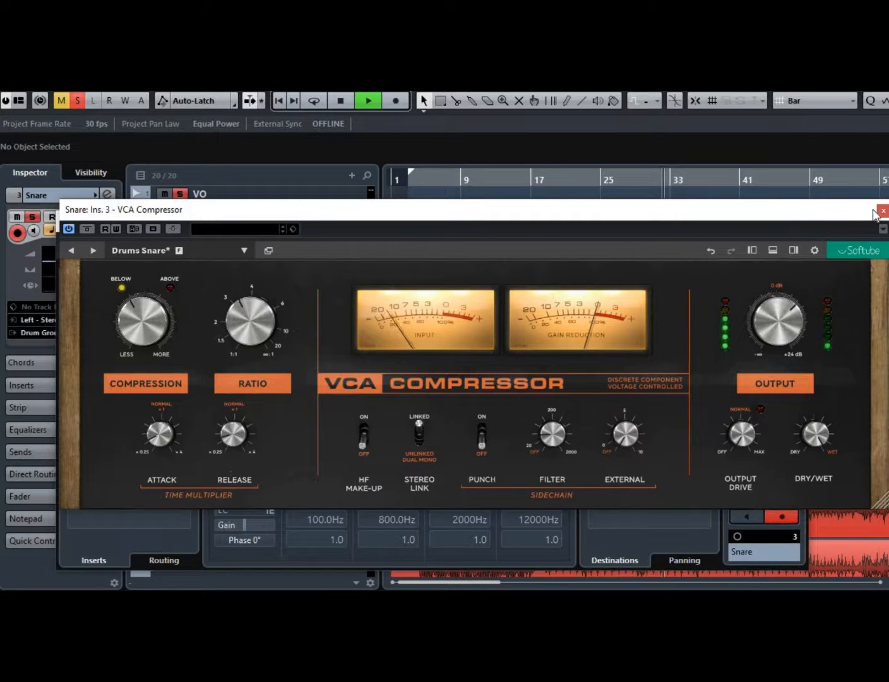
Close the Snare plugin and channel settings, then inspect the Drum Group channel's inserts.
key("ctrl+w")
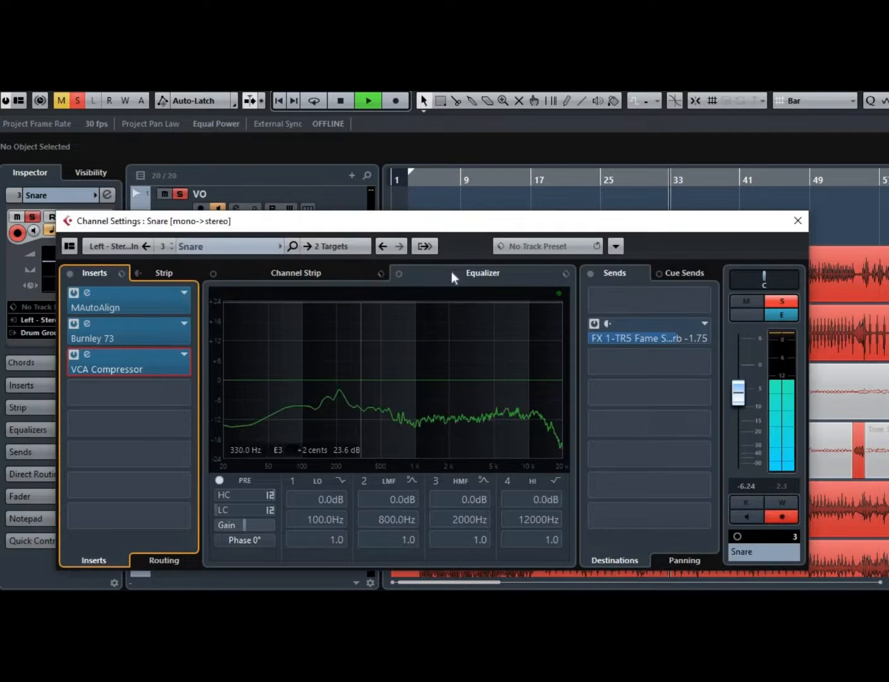
left_click(796, 220)
scroll(535, 302, "down", 10)
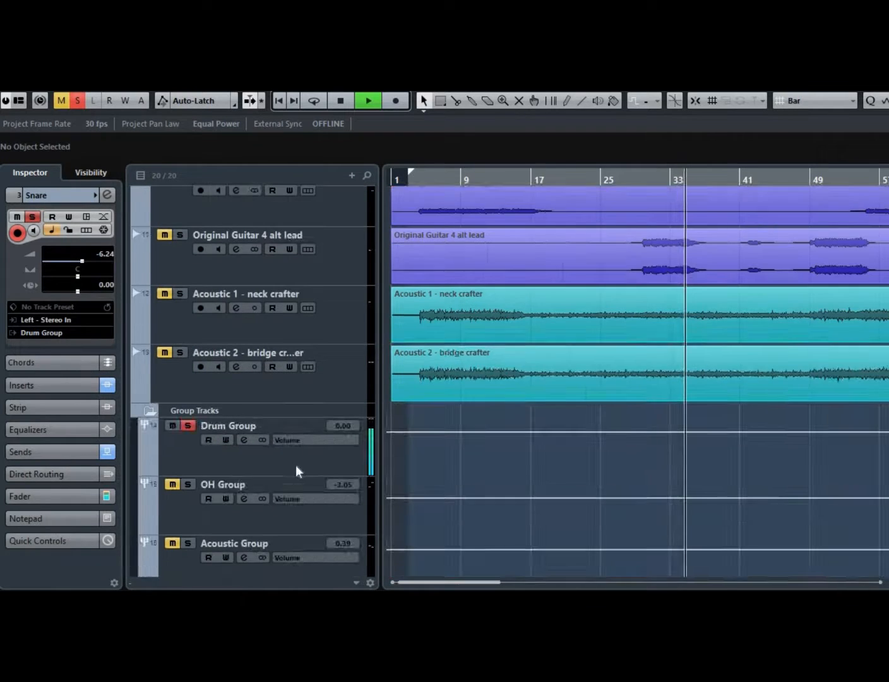
left_click(243, 441)
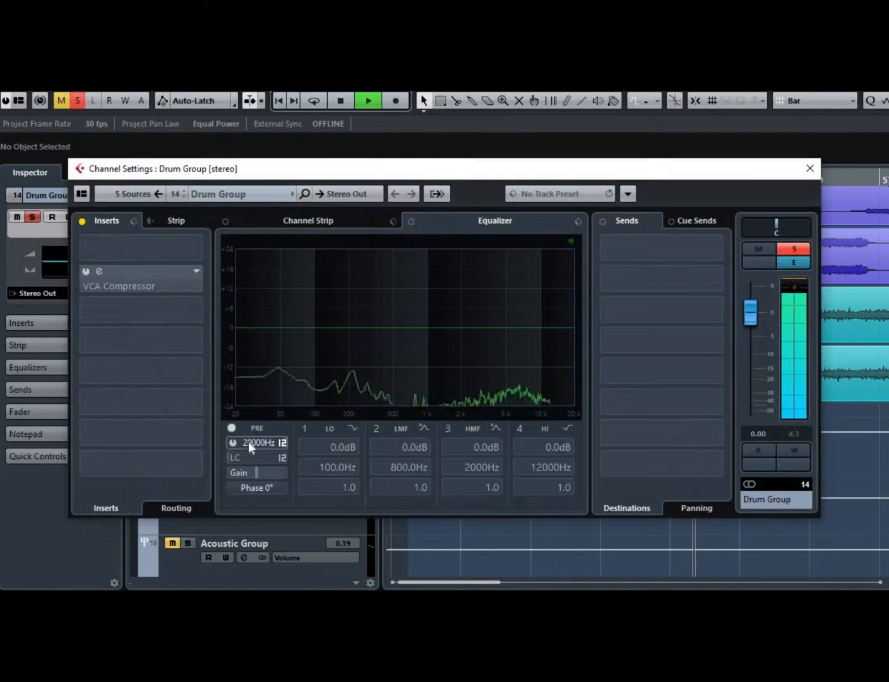
left_click(809, 168)
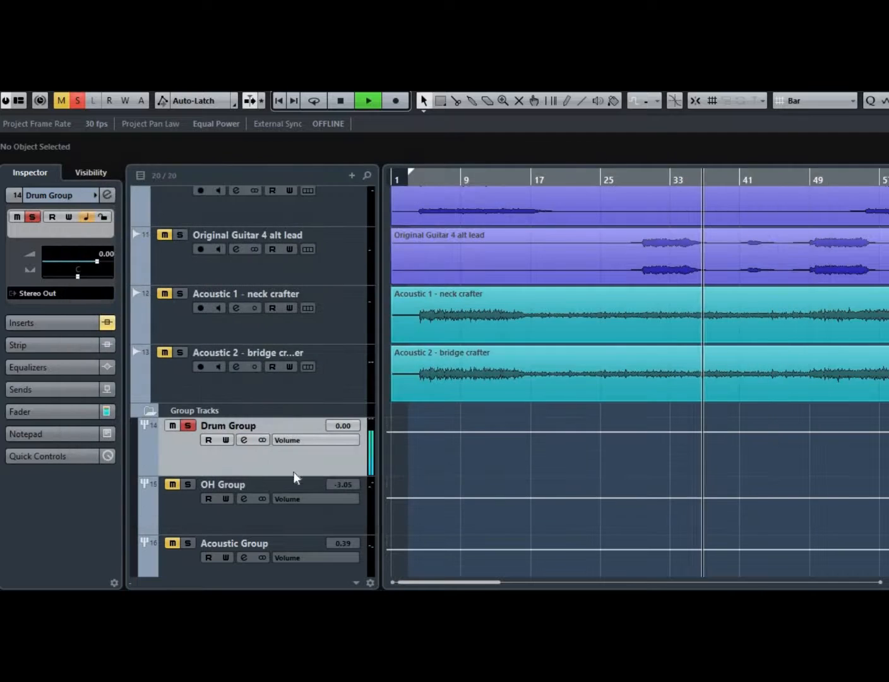
Solo the OH Group, Tom 2 and Tom 3 tracks.
left_click(187, 484)
left_click(186, 514)
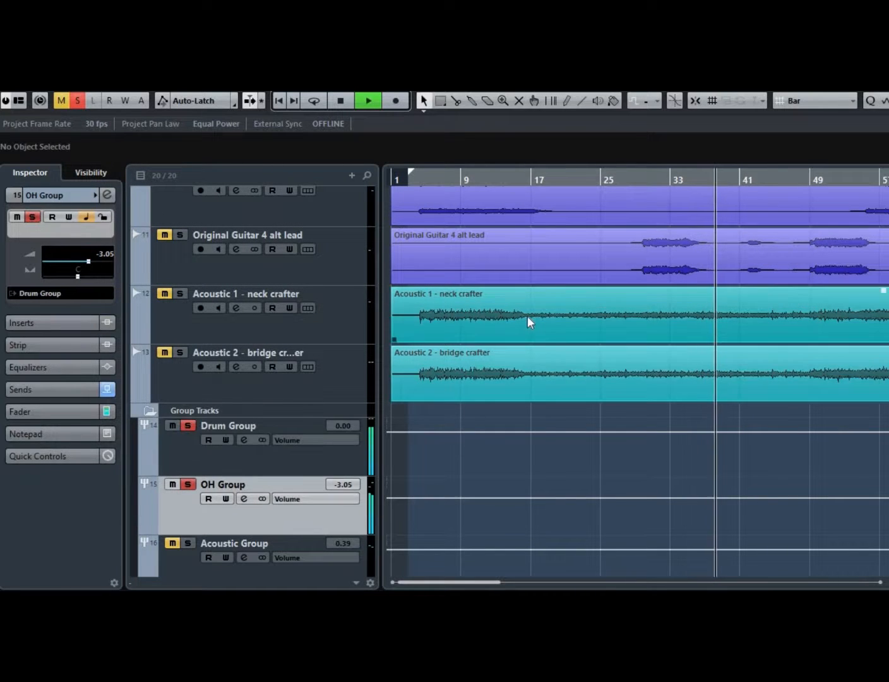
scroll(532, 311, "up", 8)
scroll(530, 312, "up", 3)
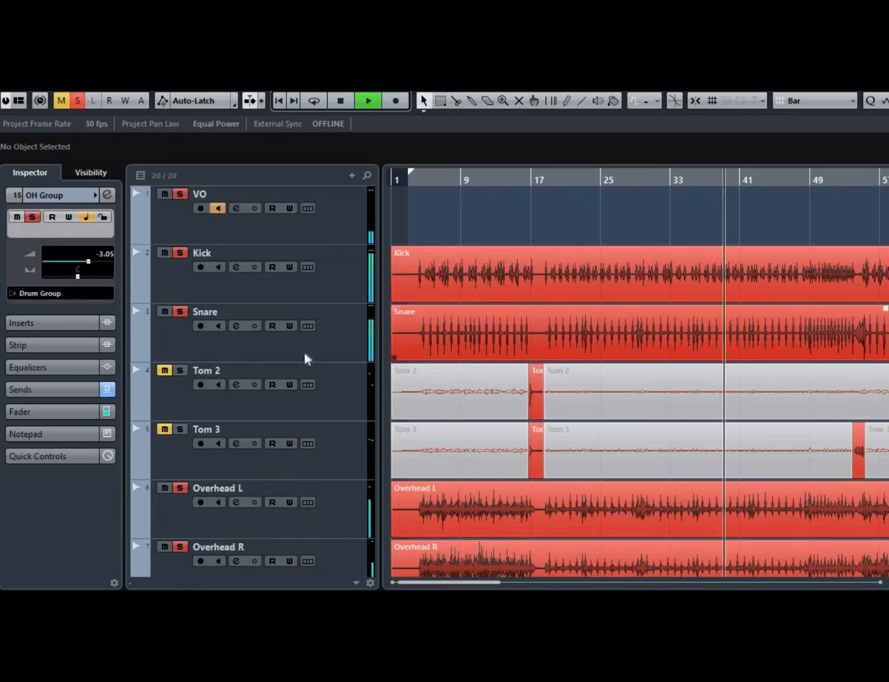
left_click(181, 372)
left_click(182, 430)
scroll(523, 341, "down", 7)
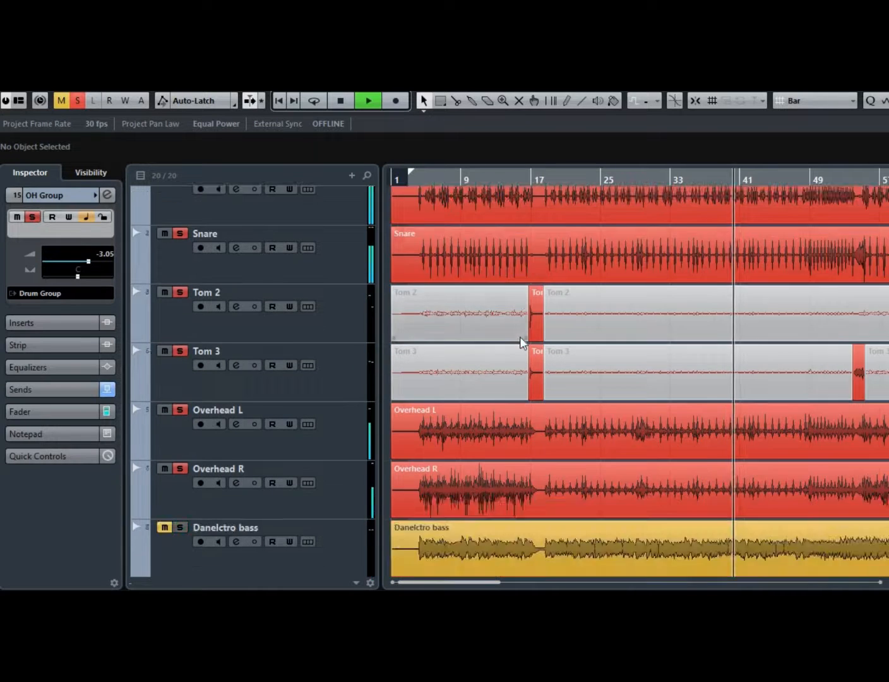
scroll(519, 336, "down", 3)
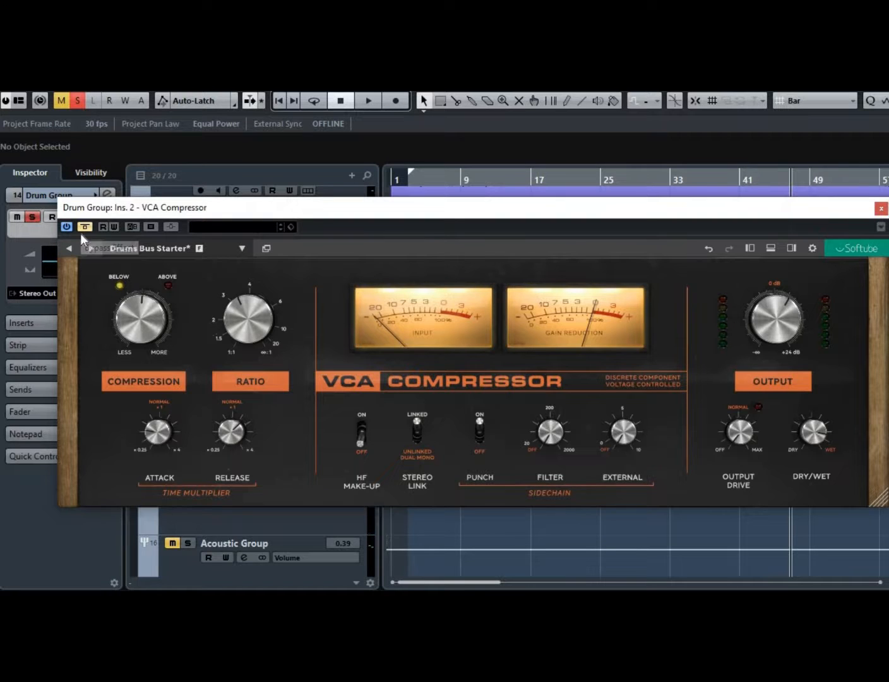
Play the project, adjust the Drum Group VCA Compressor's Compression, close the plugin and stop playback.
mouse_move(821, 445)
double_click(516, 190)
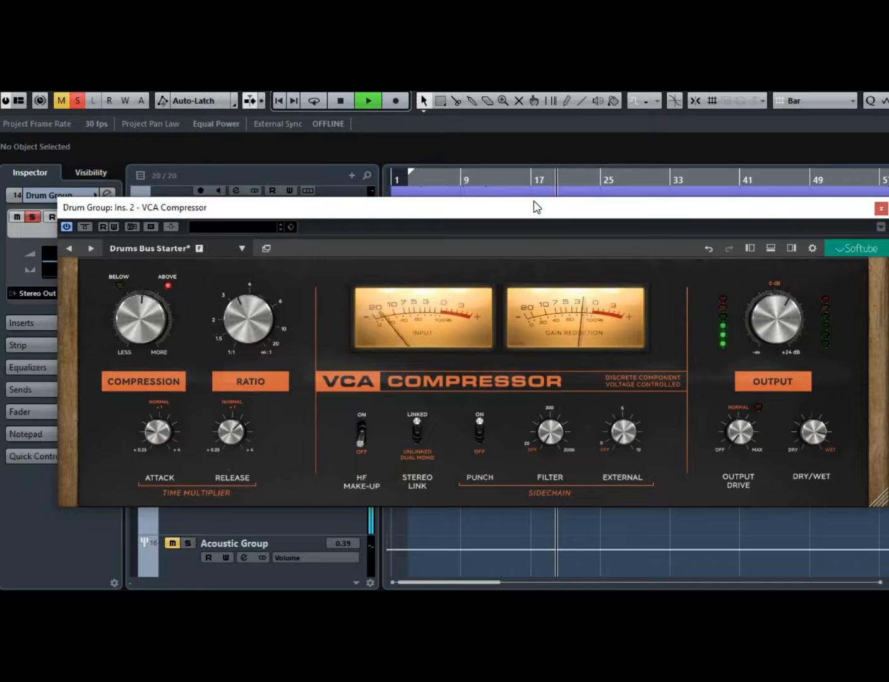
left_click_drag(147, 318, 148, 331)
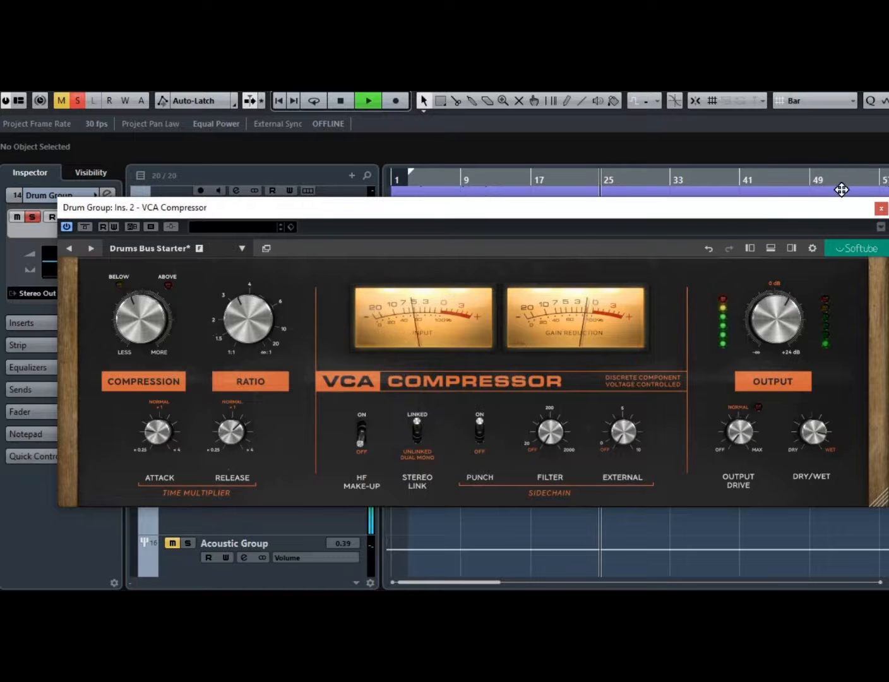
left_click(881, 209)
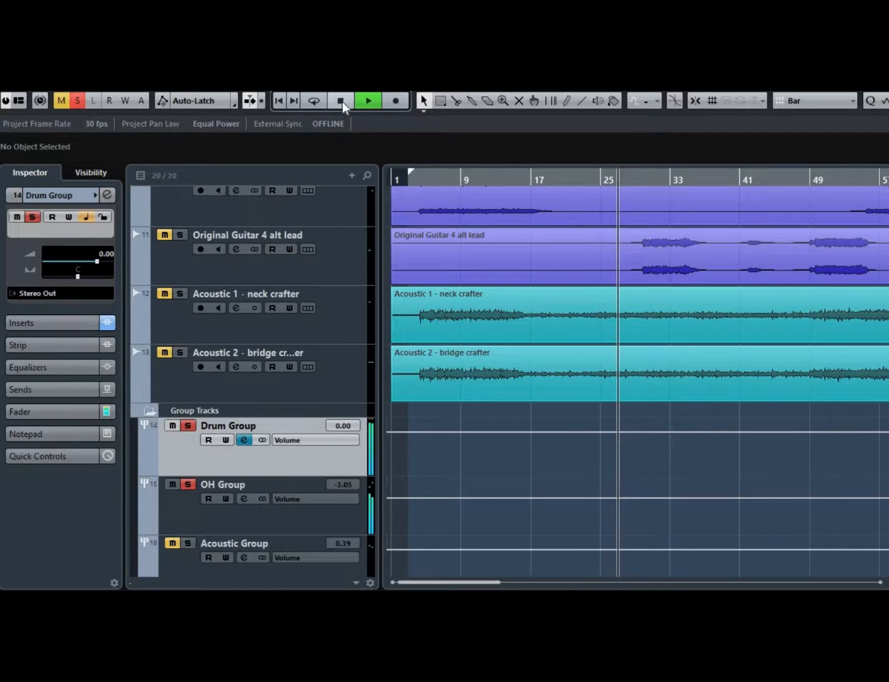
left_click(340, 101)
scroll(266, 284, "up", 4)
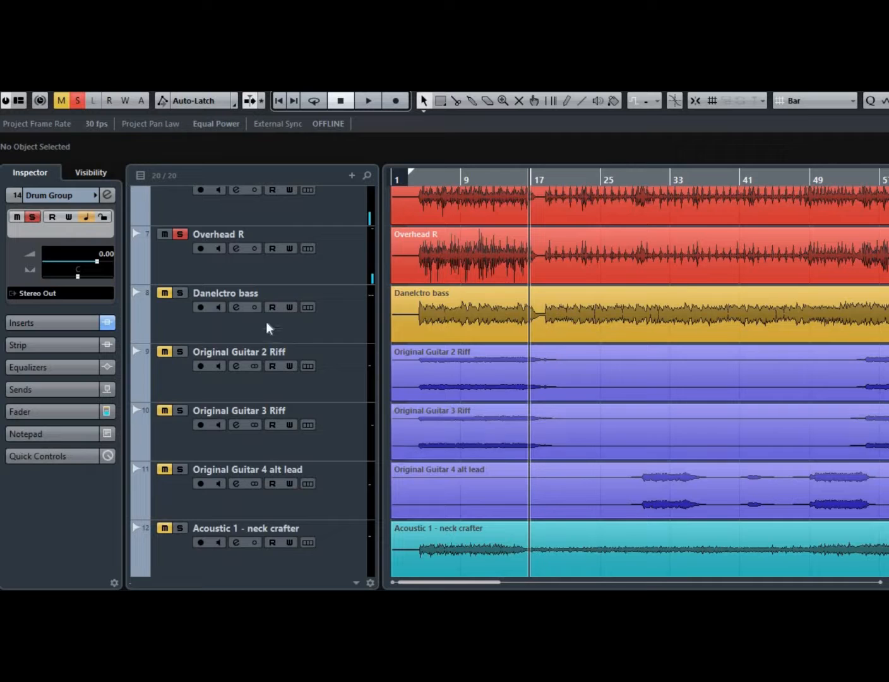
Select the Danelectro bass track and open the VCA Compressor plugin from its channel settings inserts.
left_click(183, 319)
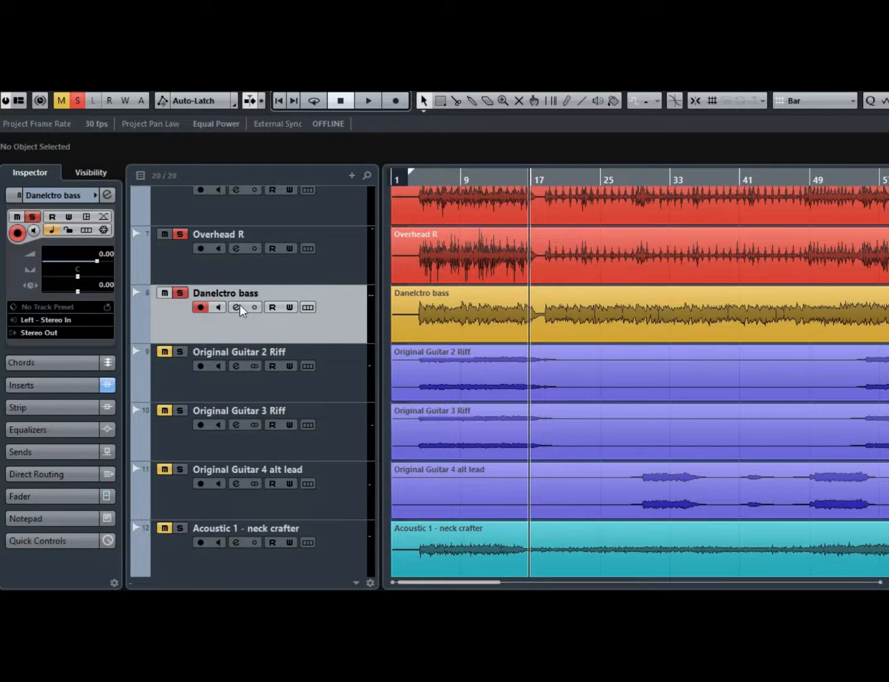
left_click(238, 308)
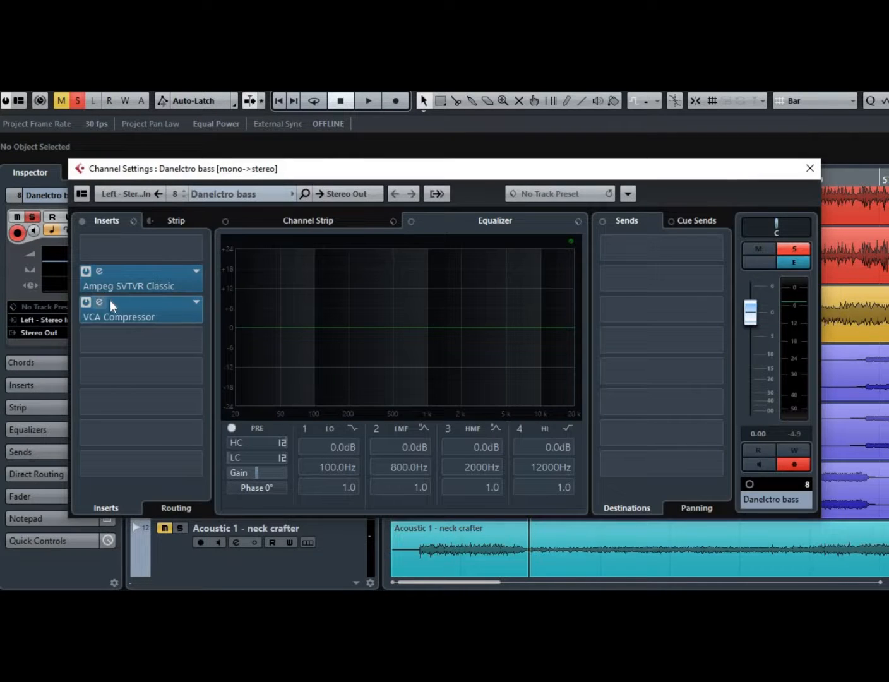
left_click(102, 302)
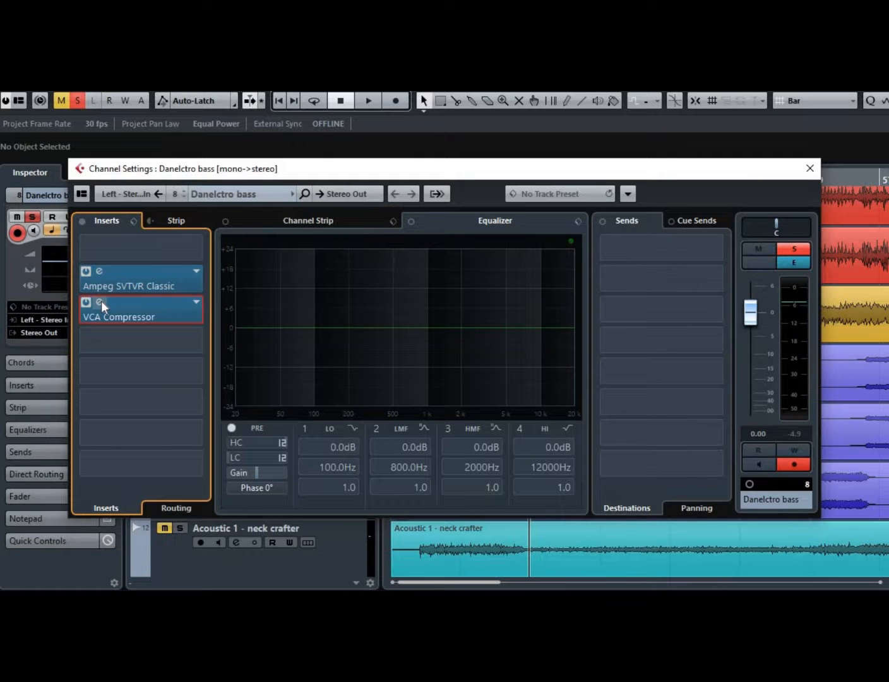
left_click(101, 302)
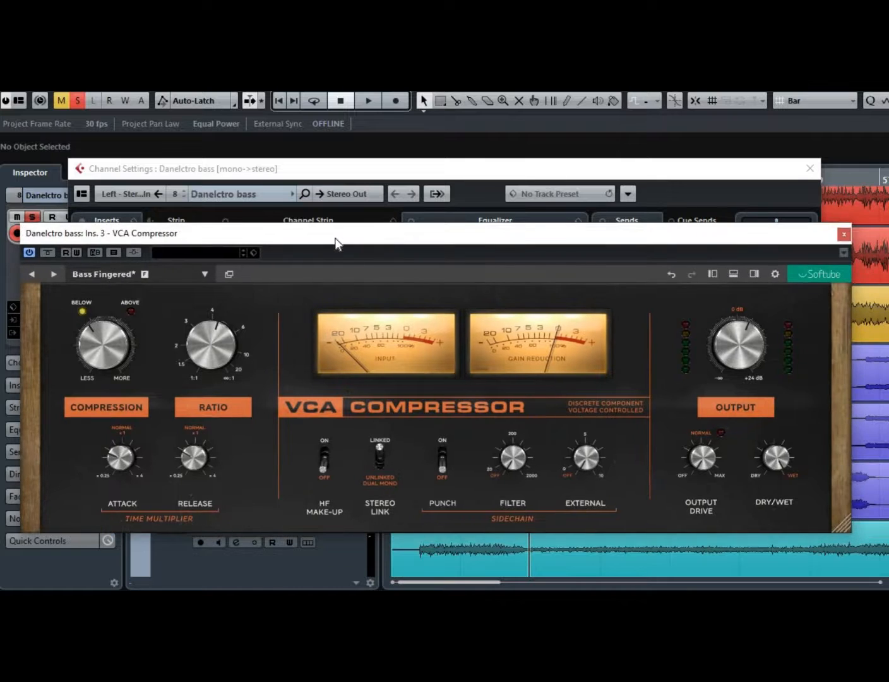
Play the project while comparing the bass VCA Compressor bypassed and active, then close the plugin.
left_click(337, 102)
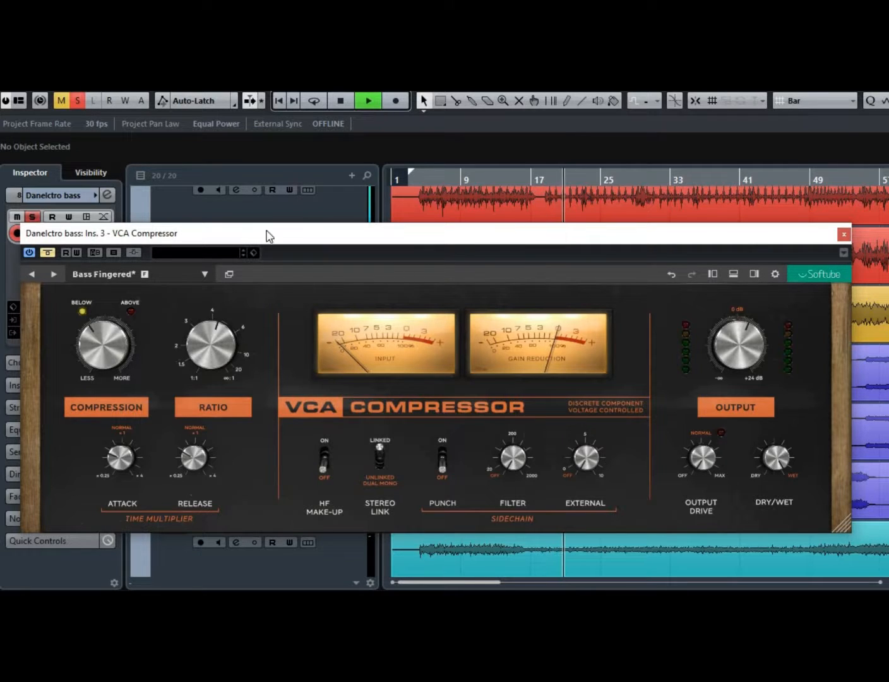
left_click(49, 252)
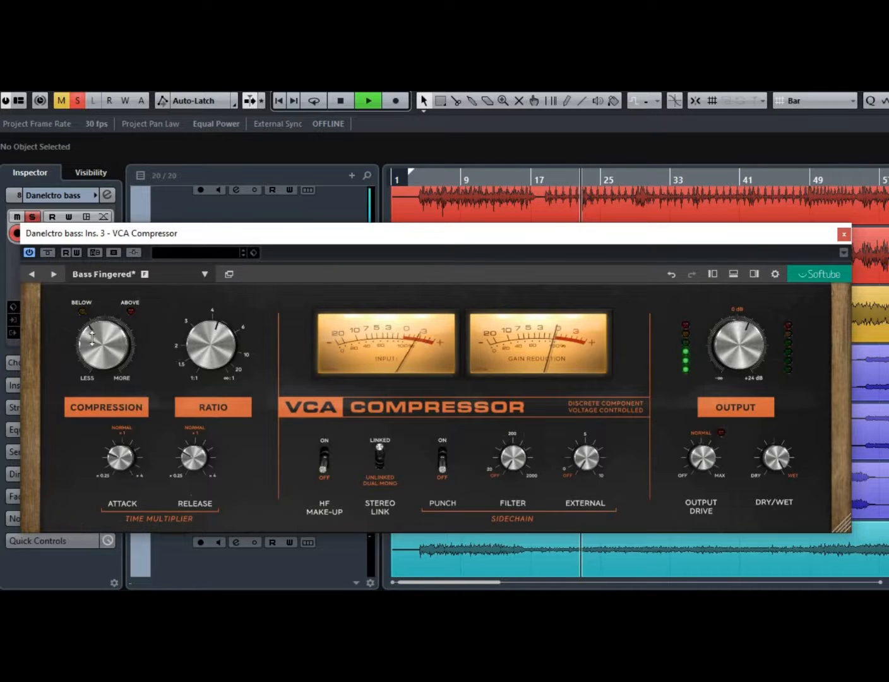
mouse_move(94, 330)
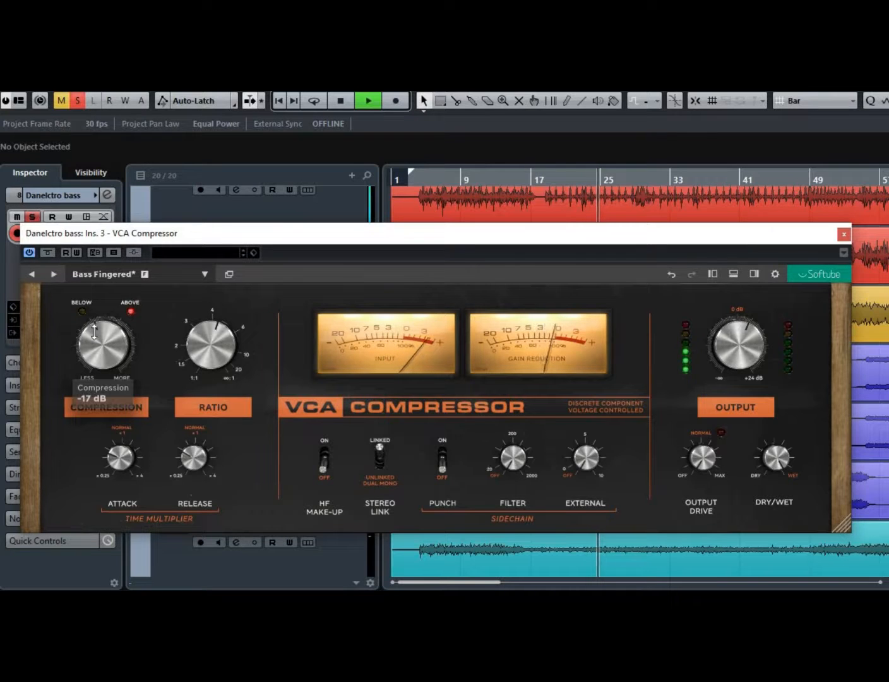
left_click(844, 235)
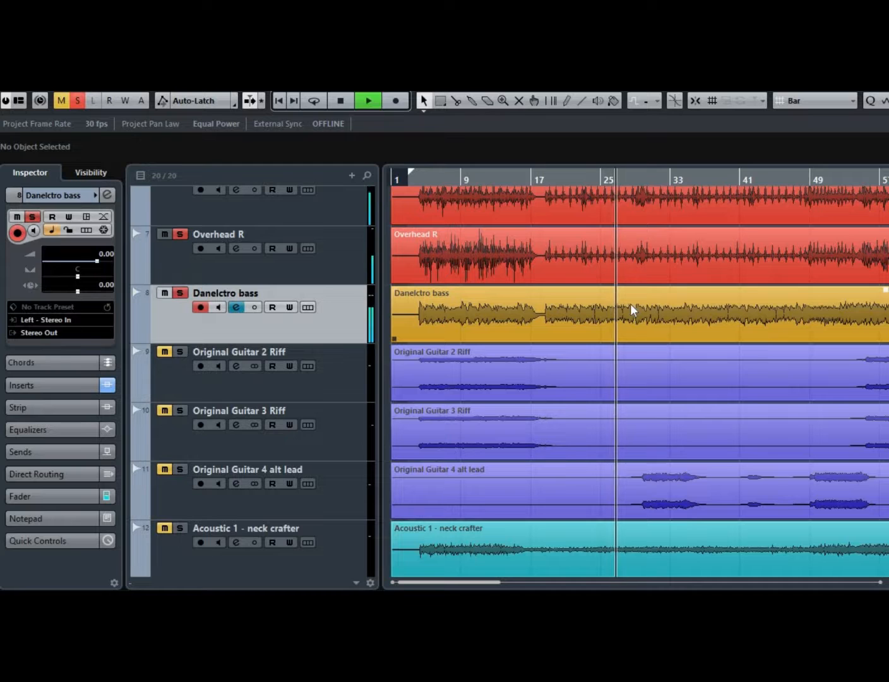
Stop playback, solo the Acoustic Group track and open its channel settings.
scroll(608, 305, "down", 4)
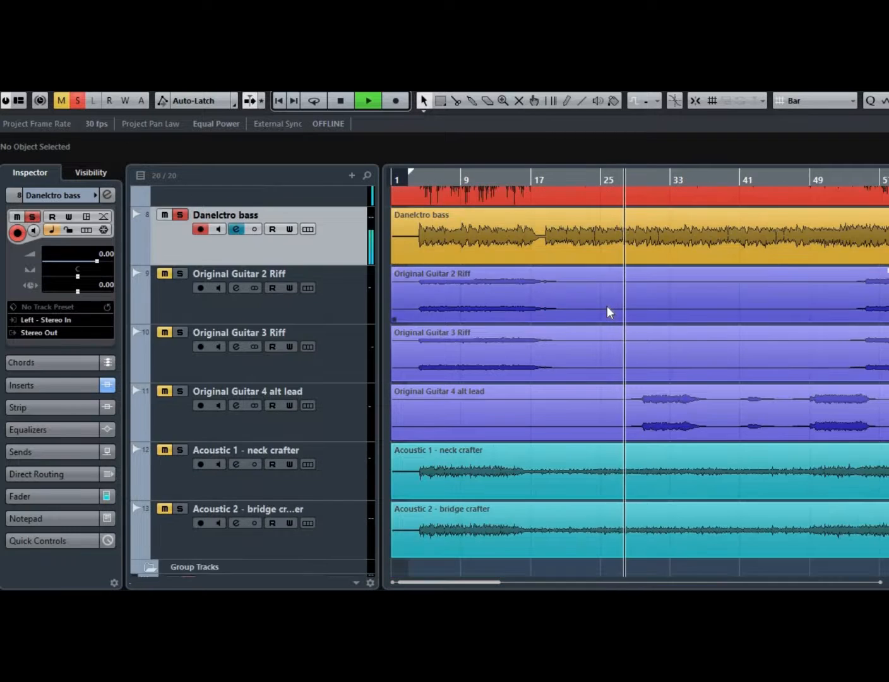
scroll(608, 305, "down", 1)
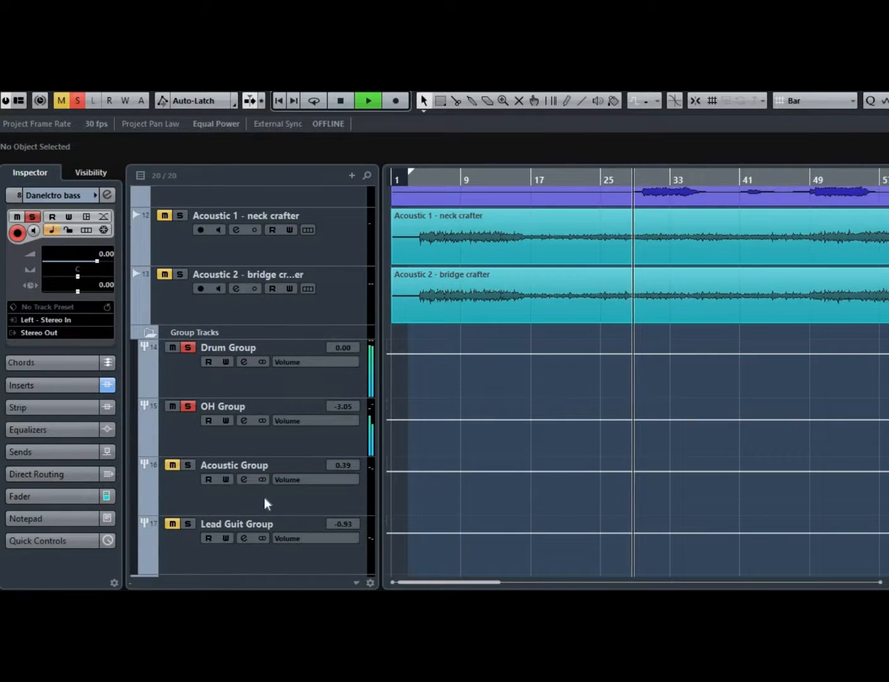
left_click(247, 481)
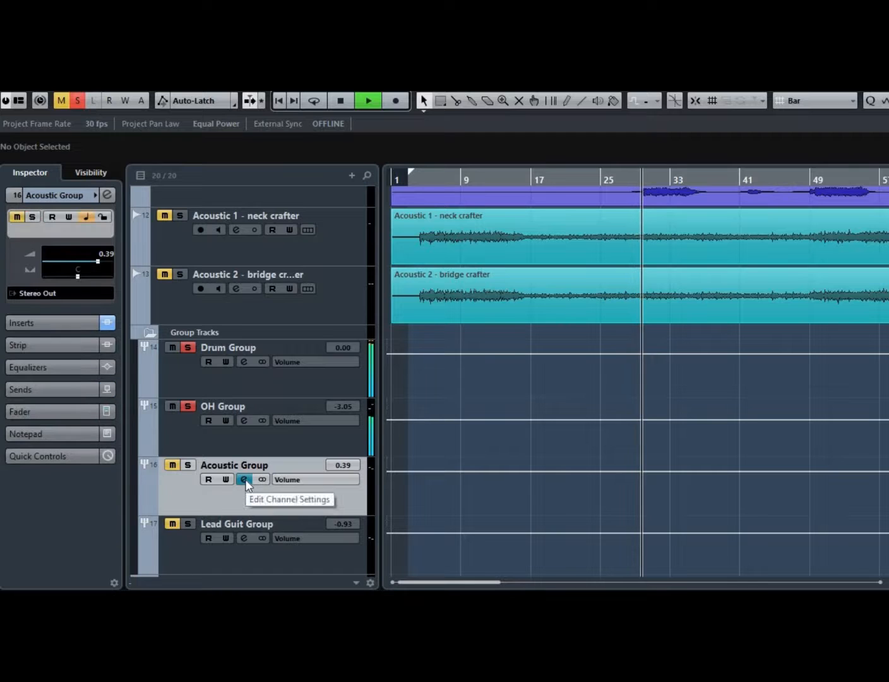
key("space")
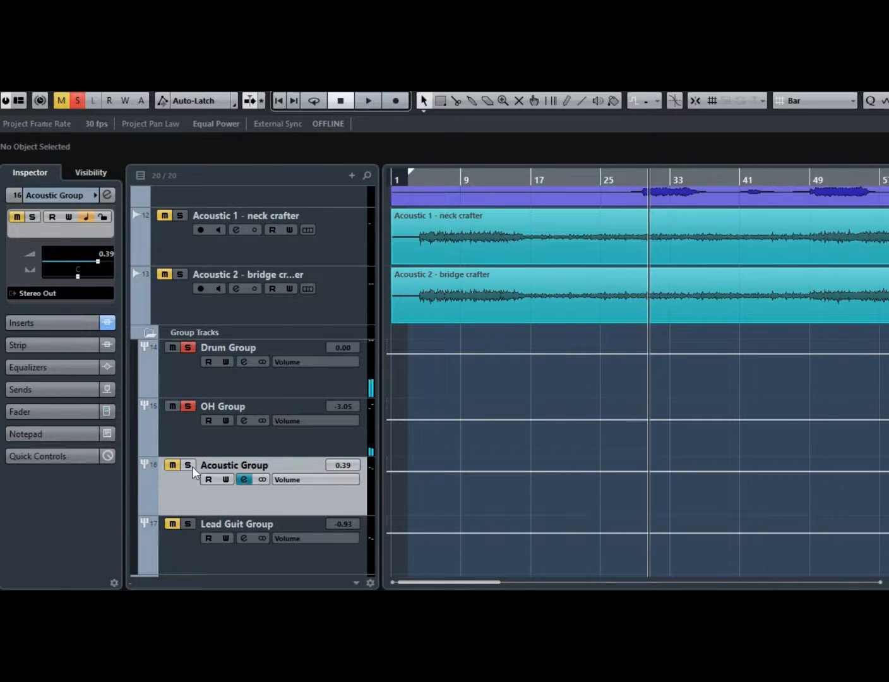
left_click(190, 466)
left_click(244, 480)
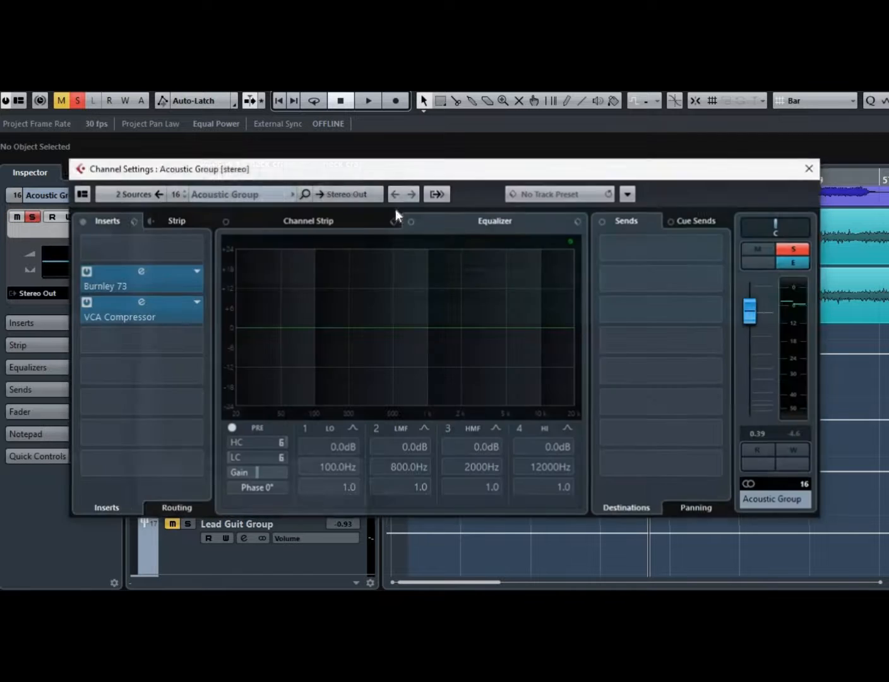
Open the Acoustic Group's VCA Compressor plugin and switch its bypass off while listening.
left_click(134, 301)
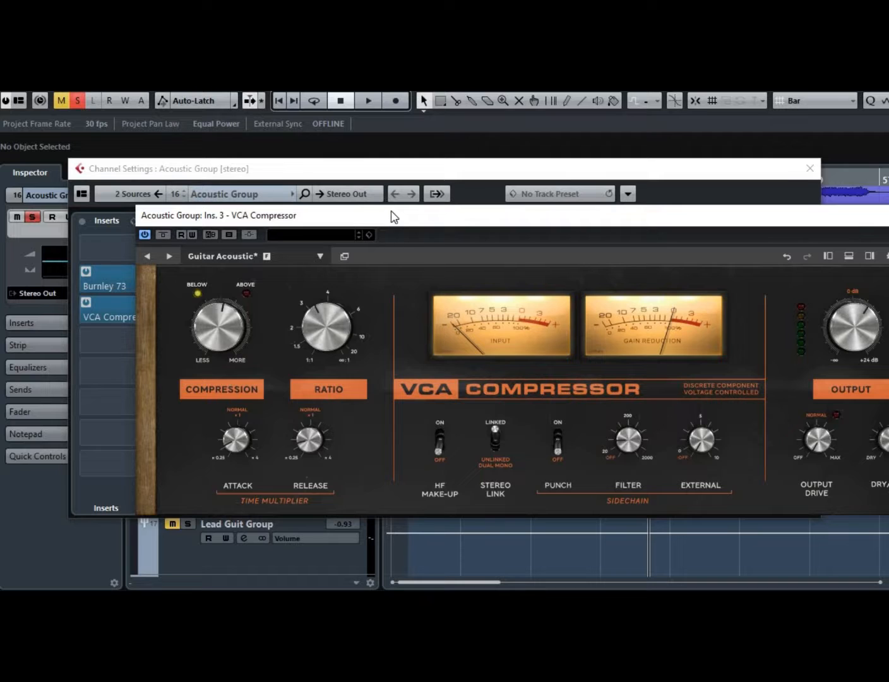
left_click_drag(379, 218, 91, 201)
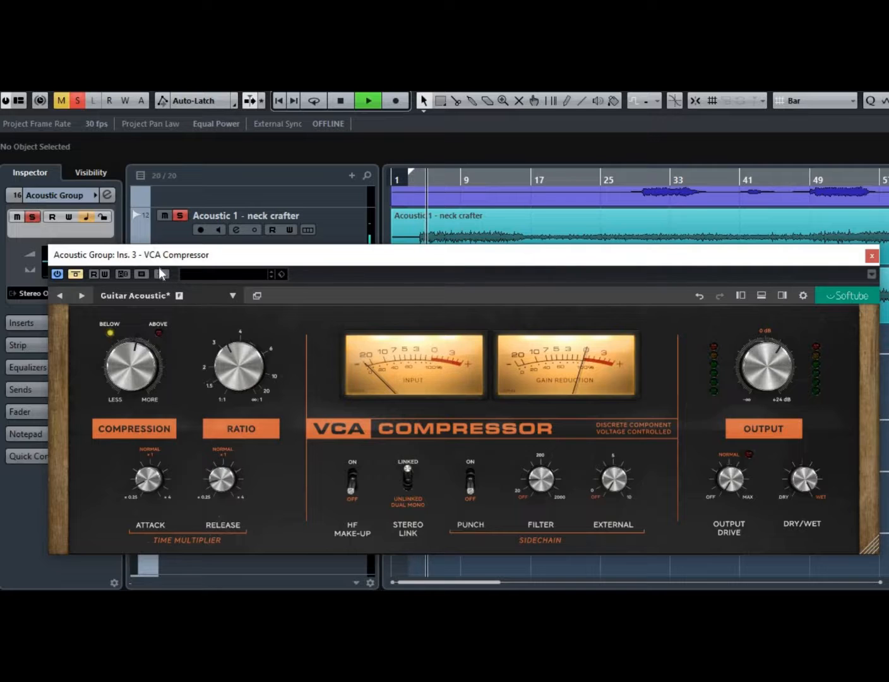
left_click(74, 275)
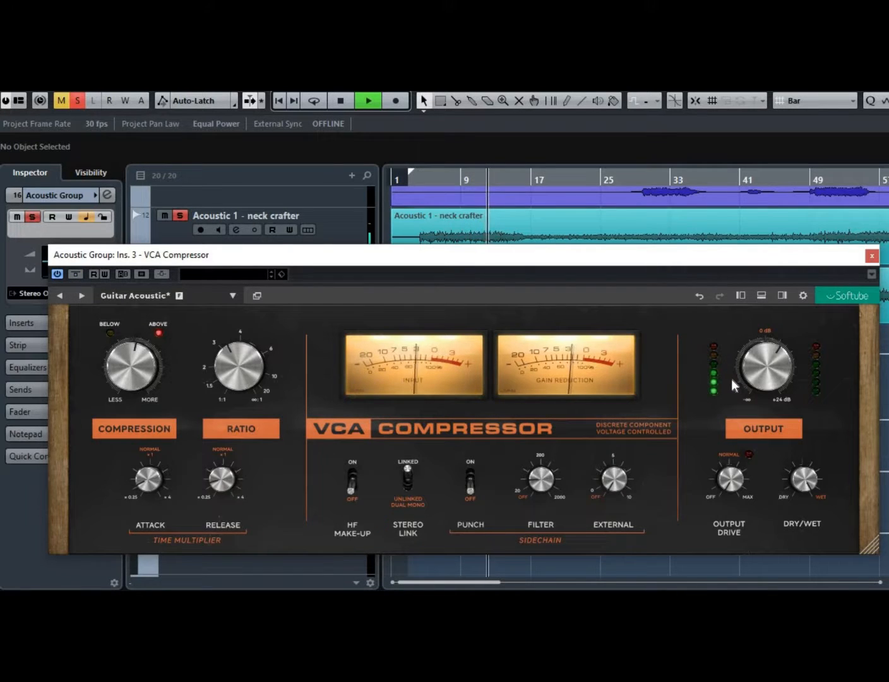
Lower the Acoustic Group compressor's Output to 4.3 dB, stop playback and close the plugin.
mouse_move(151, 369)
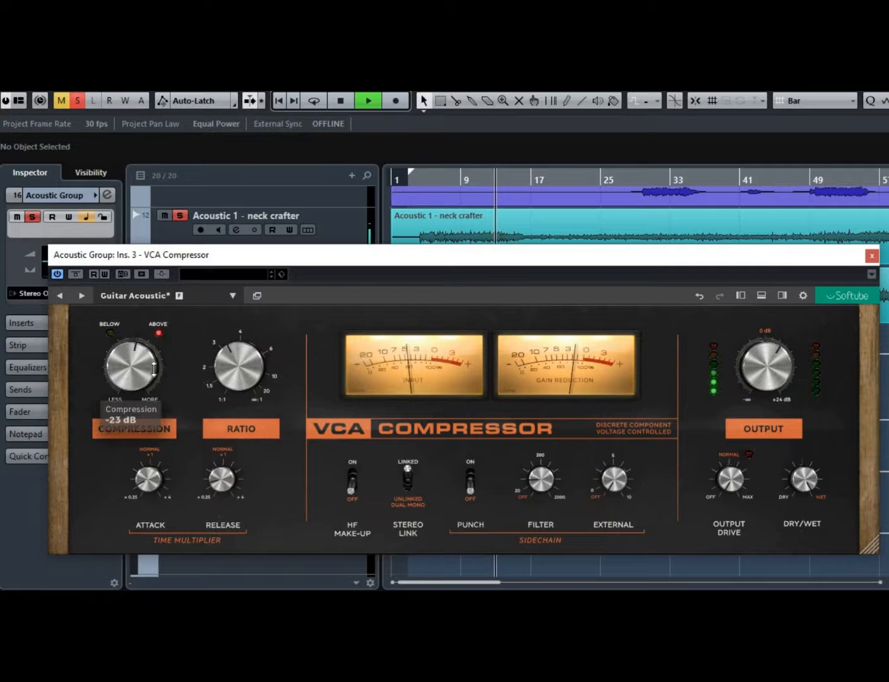
mouse_move(750, 375)
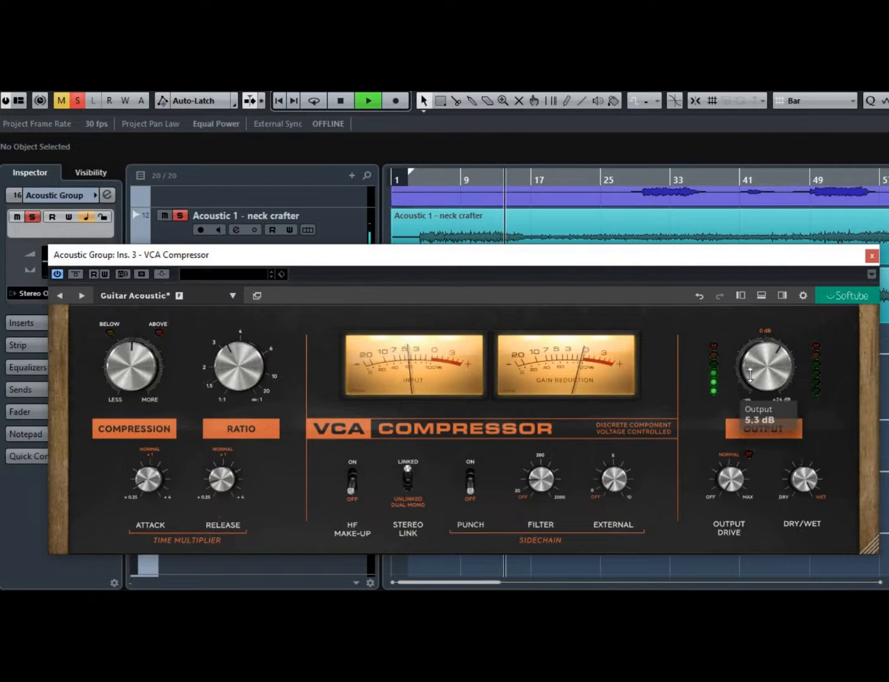
scroll(751, 375, "down", 2)
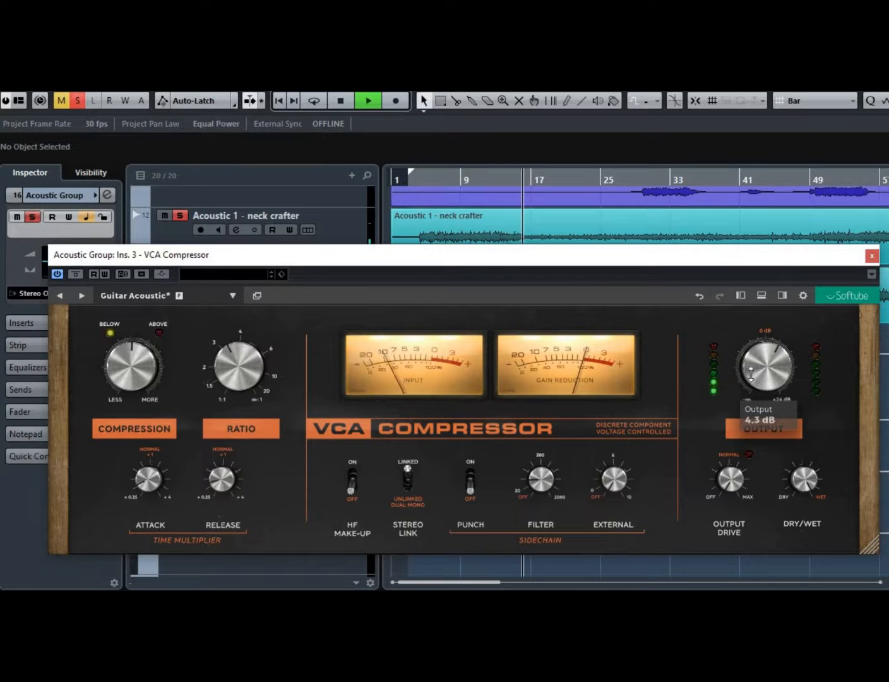
key("space")
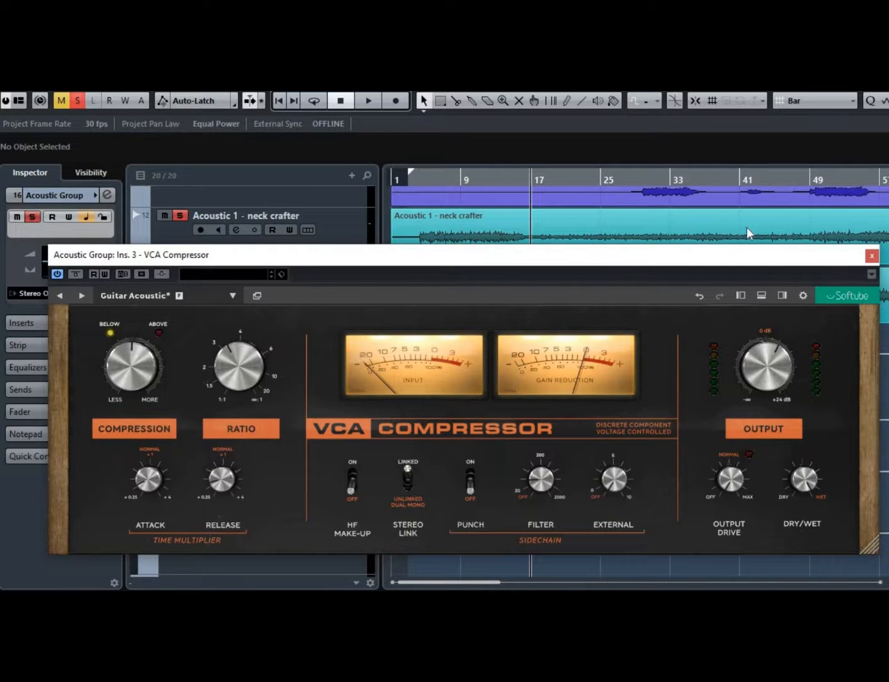
left_click(872, 256)
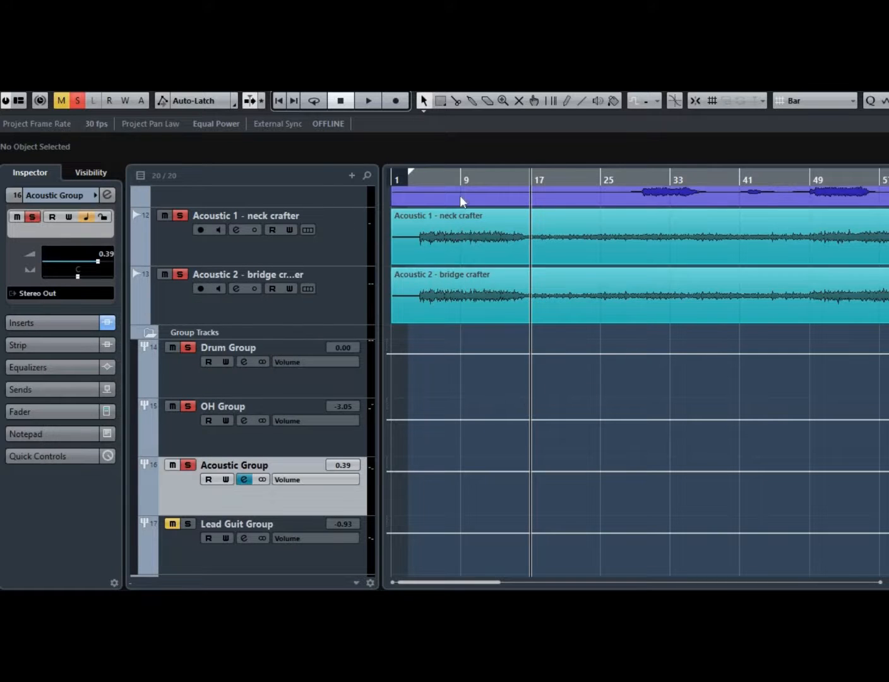
Return to the project start, start playback and open the MixConsole.
left_click(415, 179)
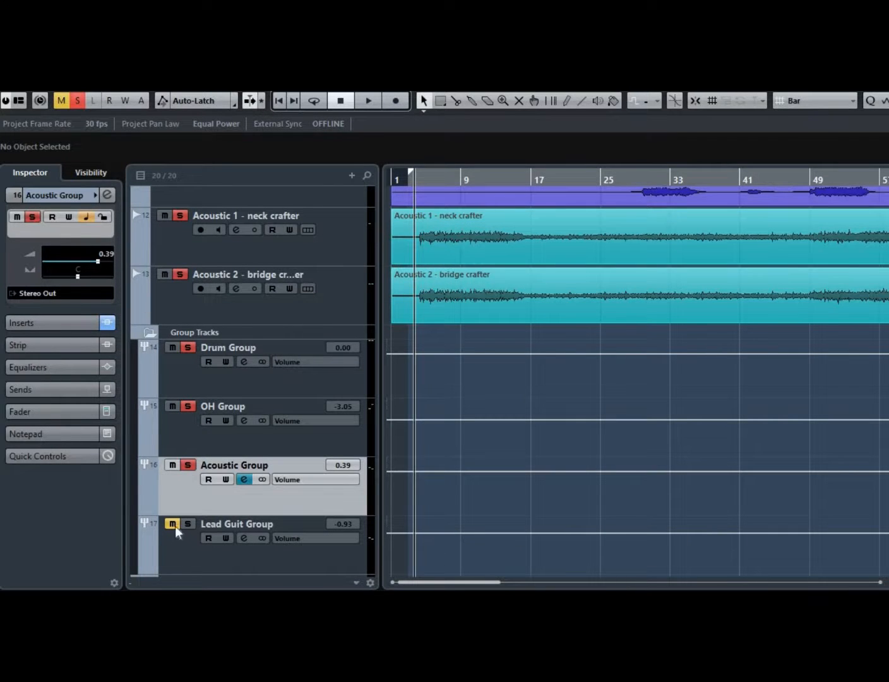
scroll(521, 277, "up", 1)
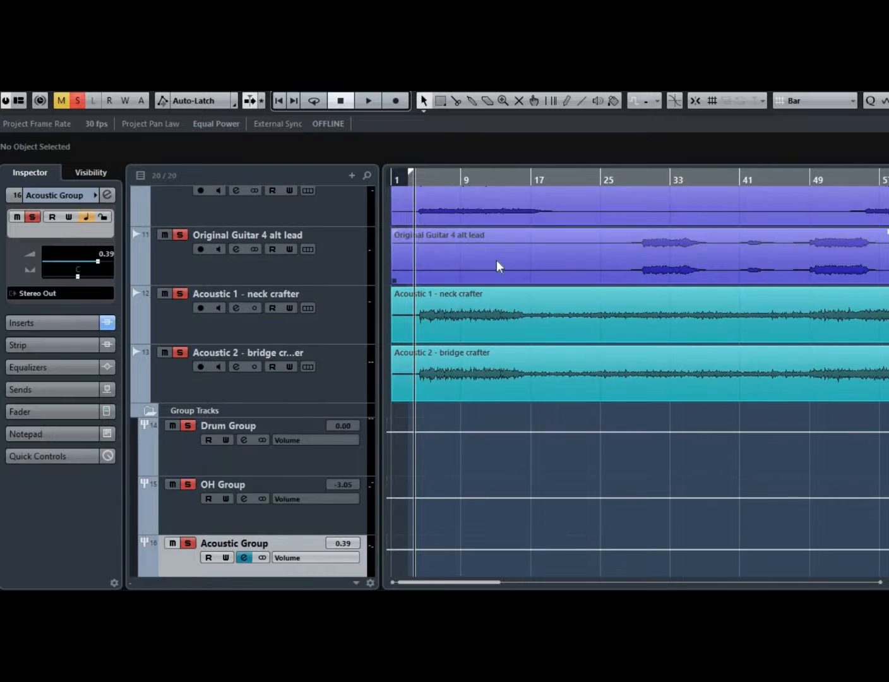
scroll(455, 254, "up", 2)
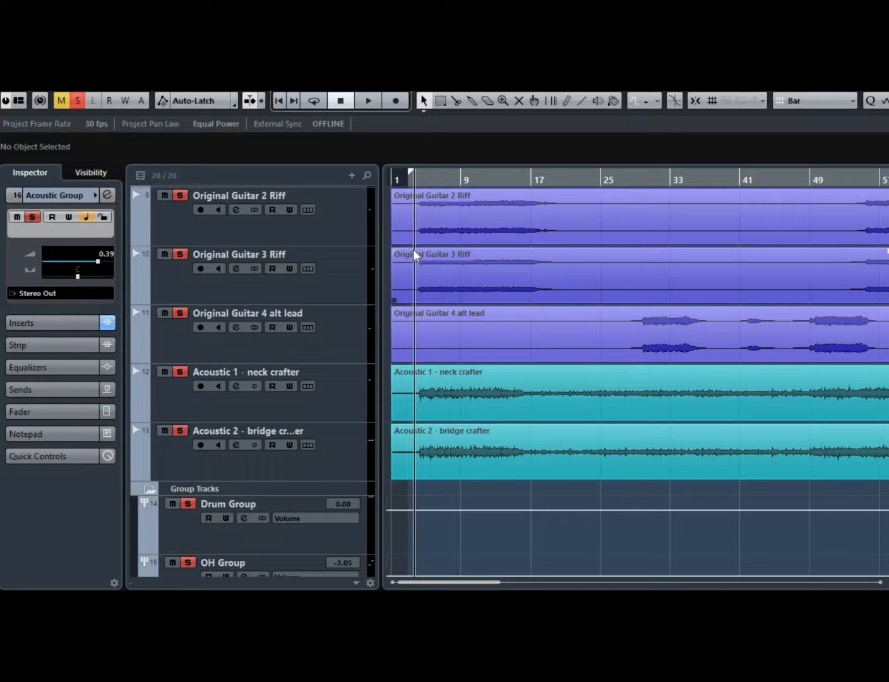
key("space")
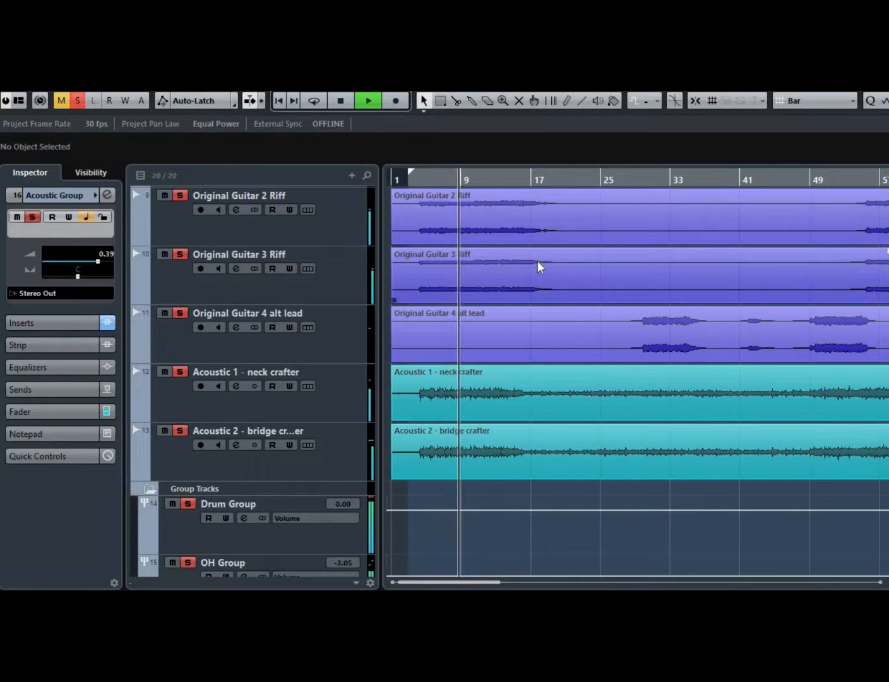
scroll(537, 261, "up", 3)
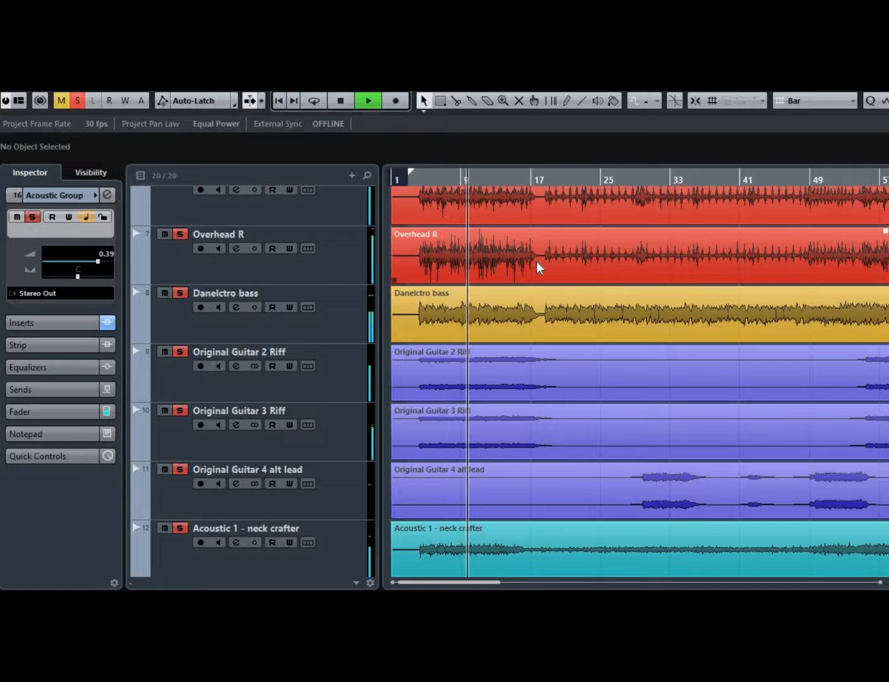
key("F3")
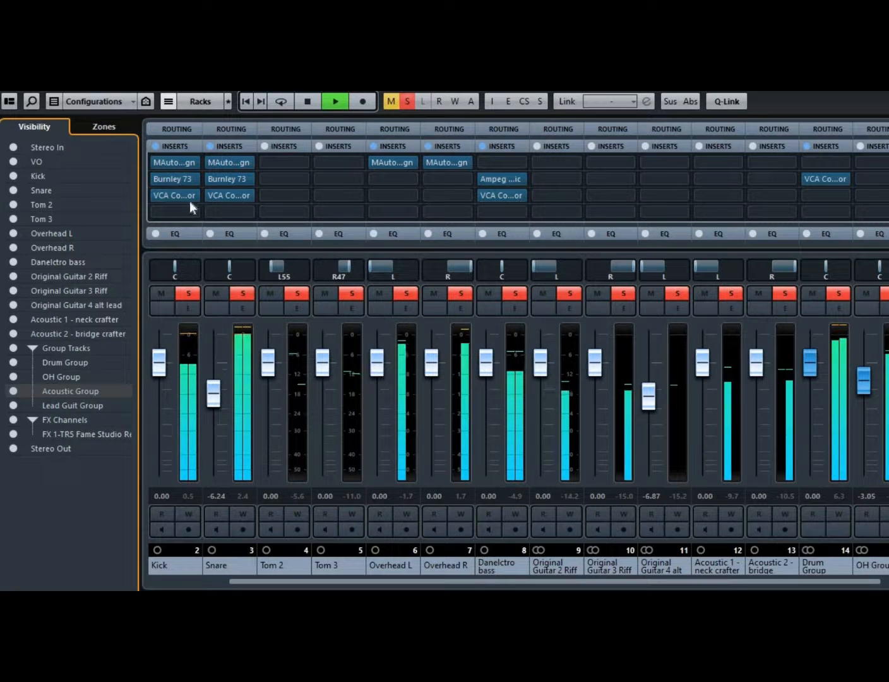
Stop playback and bypass the VCA Compressor inserts on the Kick, Snare and Danelectro bass channels.
left_click(317, 101)
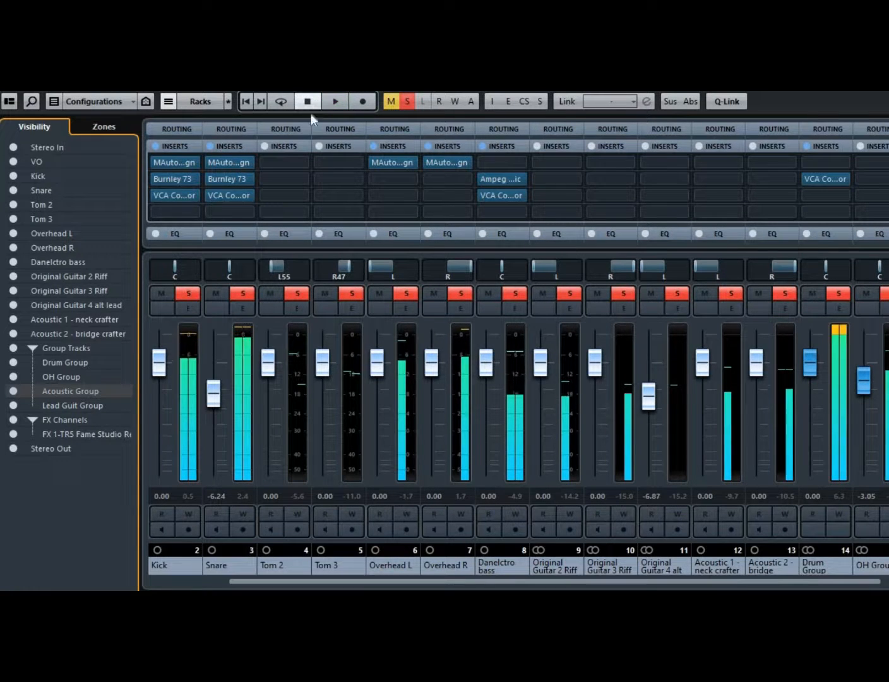
left_click(156, 194)
left_click(210, 195)
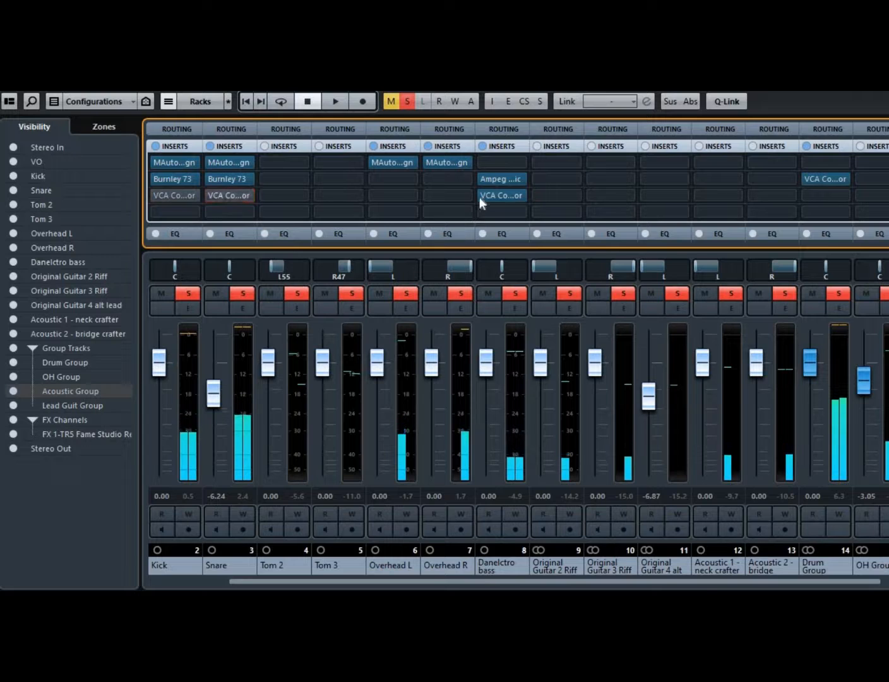
left_click(481, 196)
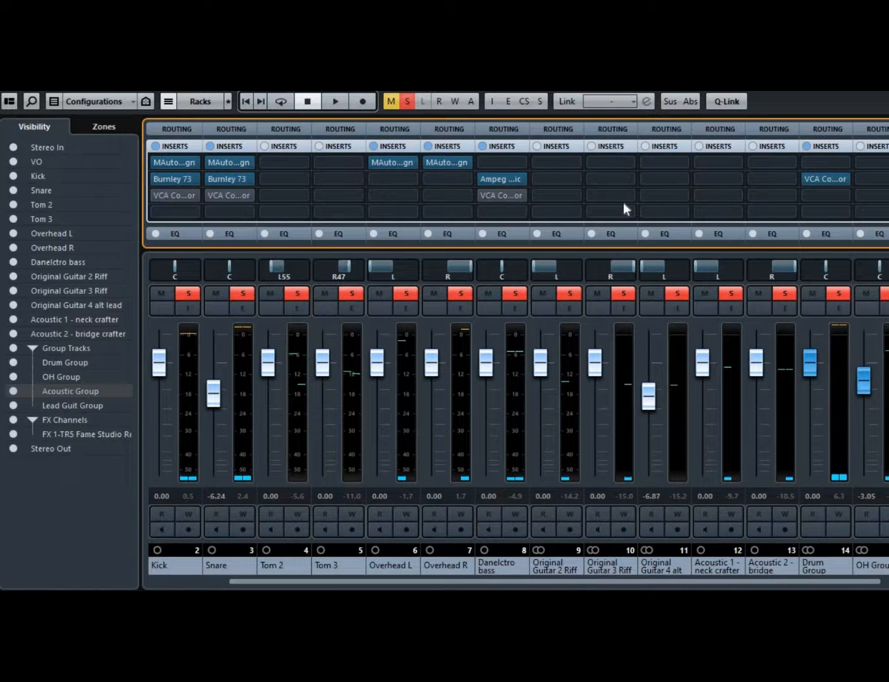
Play the mix, re-enable the Kick, Snare and Danelectro bass VCA Compressors, and move the MixConsole window.
key("space")
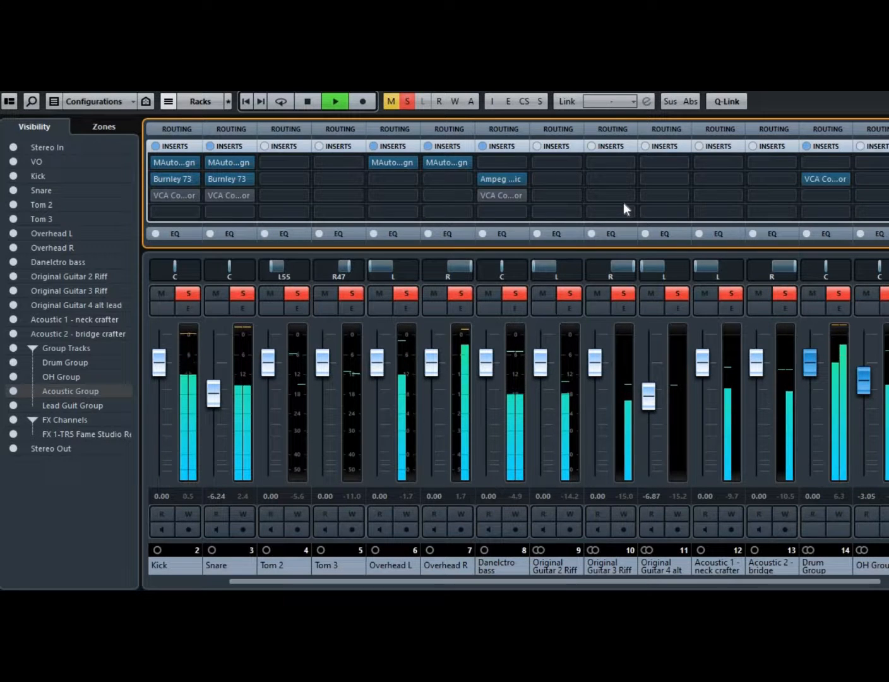
mouse_move(159, 196)
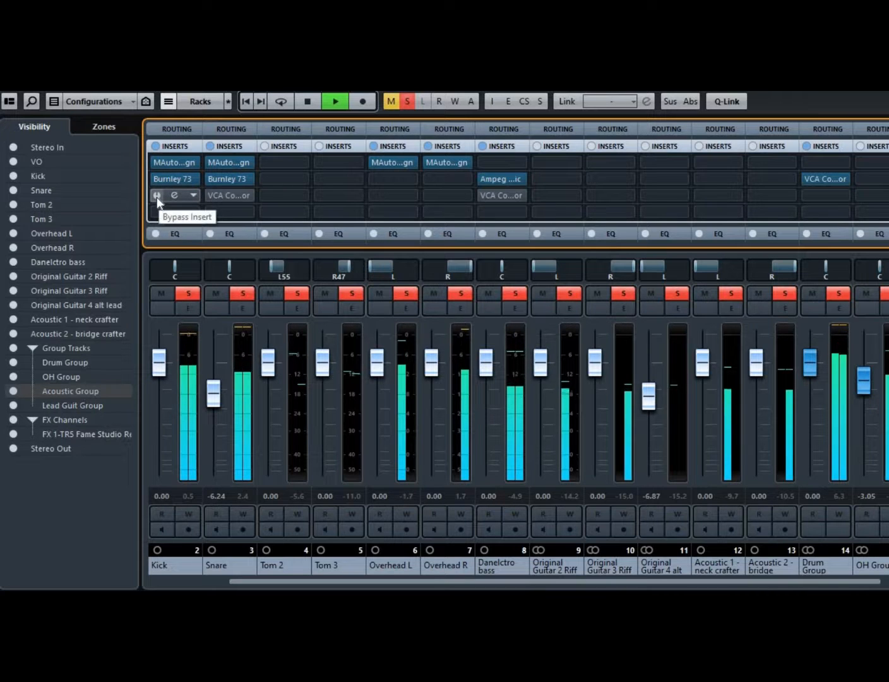
left_click(157, 196)
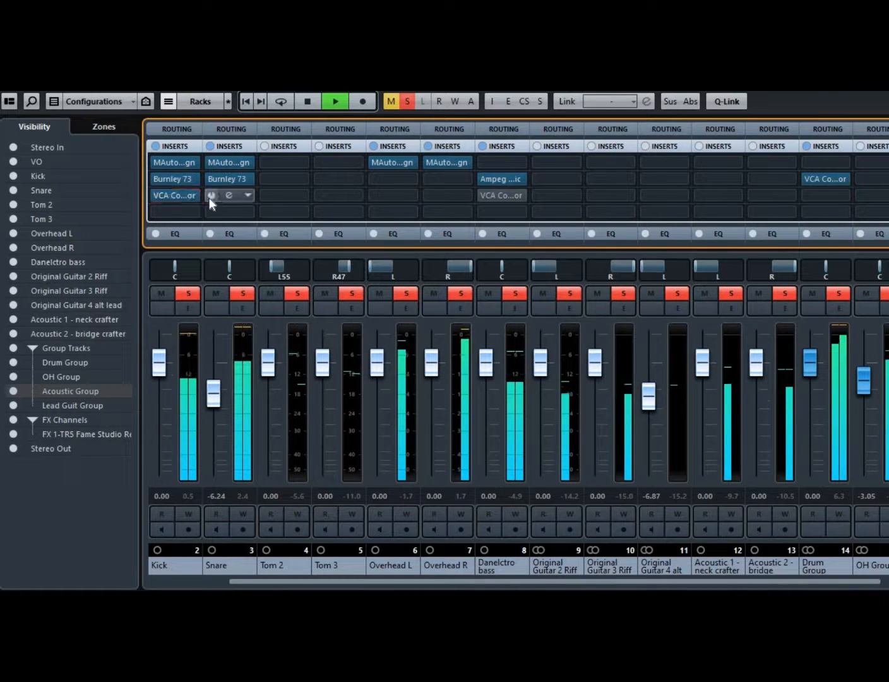
left_click(485, 197)
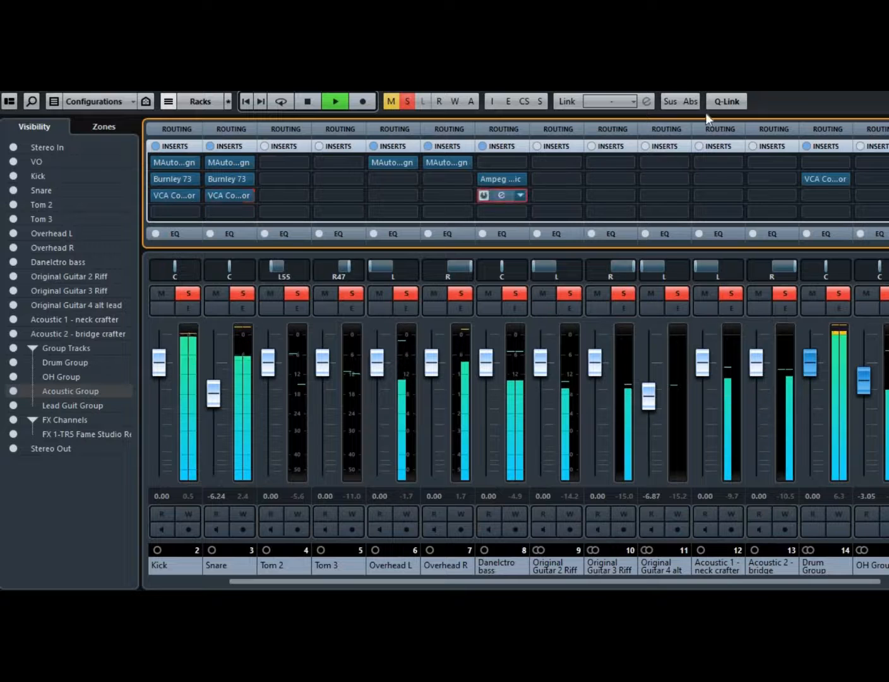
left_click_drag(505, 93, 275, 94)
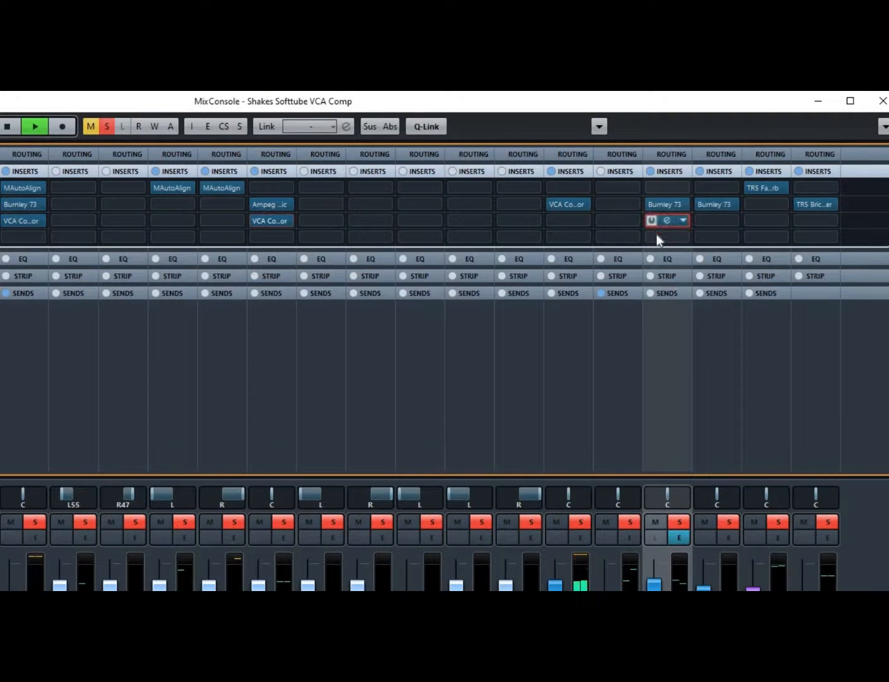
Close the MixConsole, play the project from around bar 20, and stop playback.
left_click(882, 102)
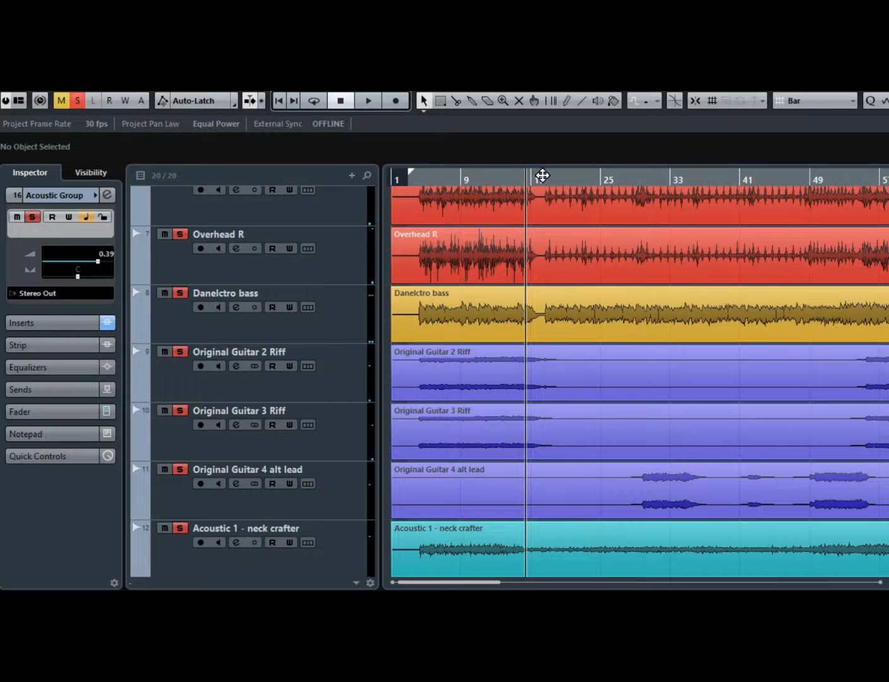
double_click(544, 181)
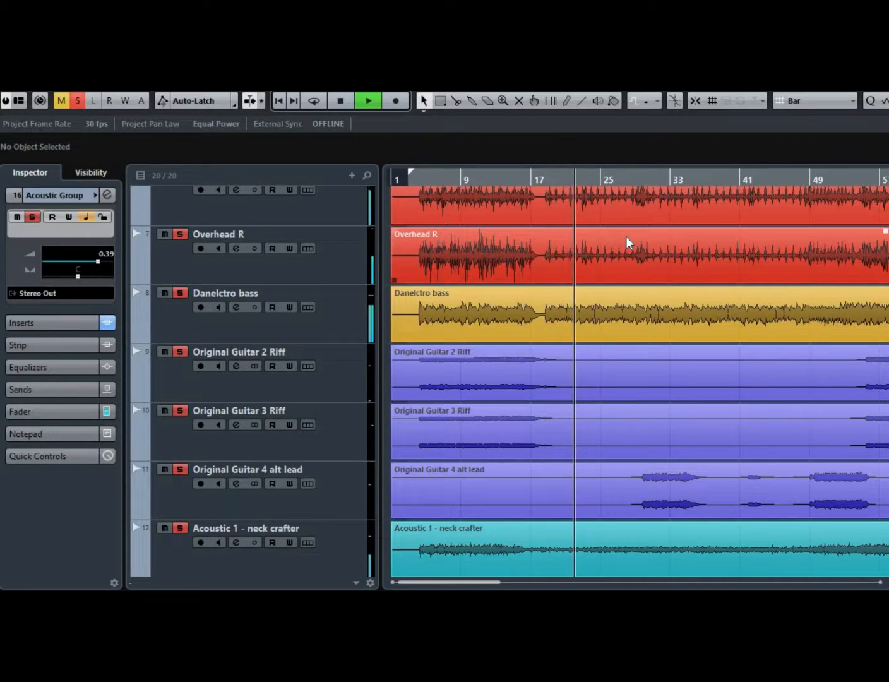
key("space")
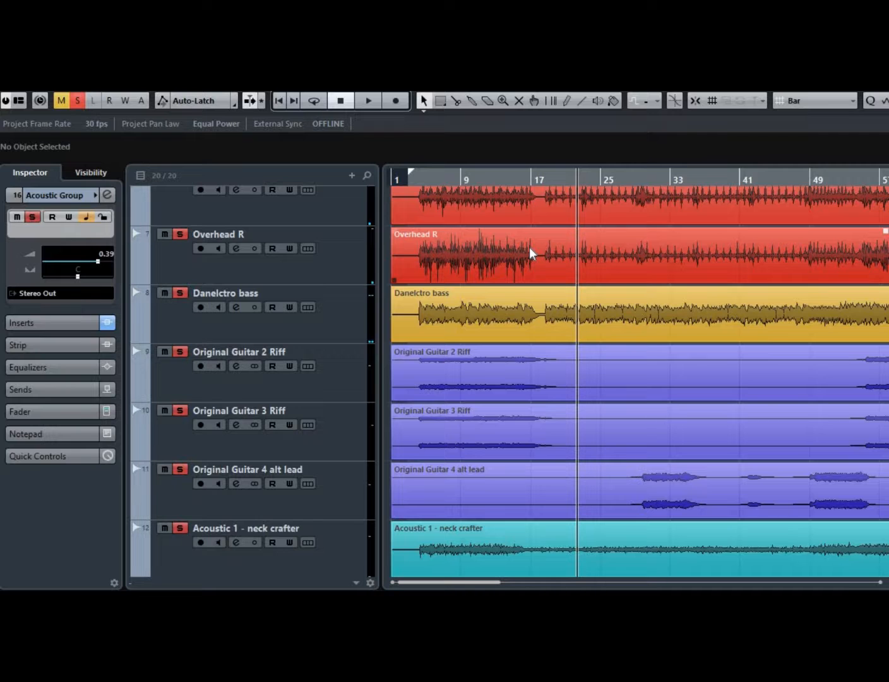
Solo the Snare and VO tracks and play the project from the start.
scroll(502, 264, "up", 6)
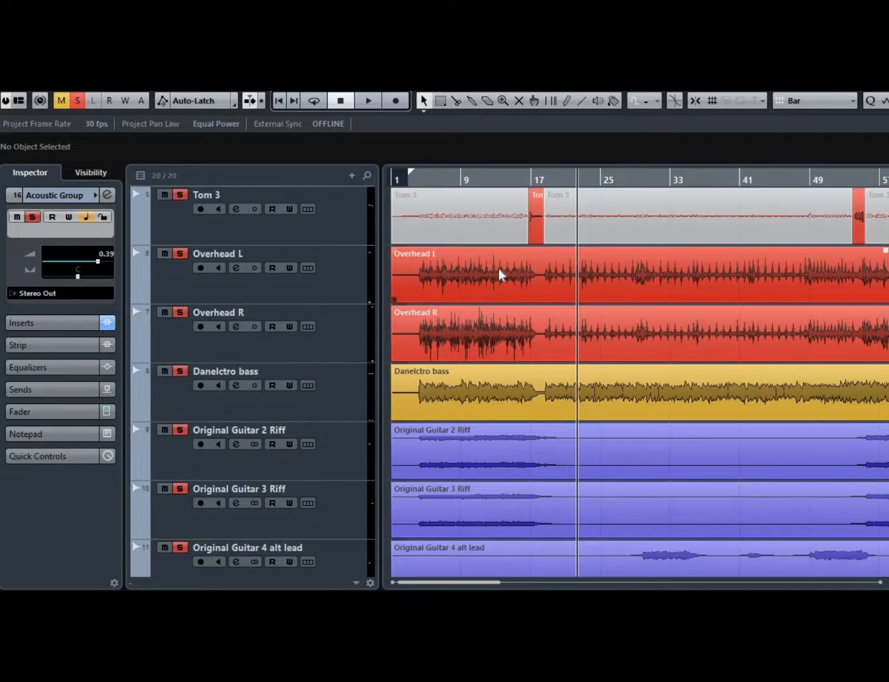
left_click(200, 326)
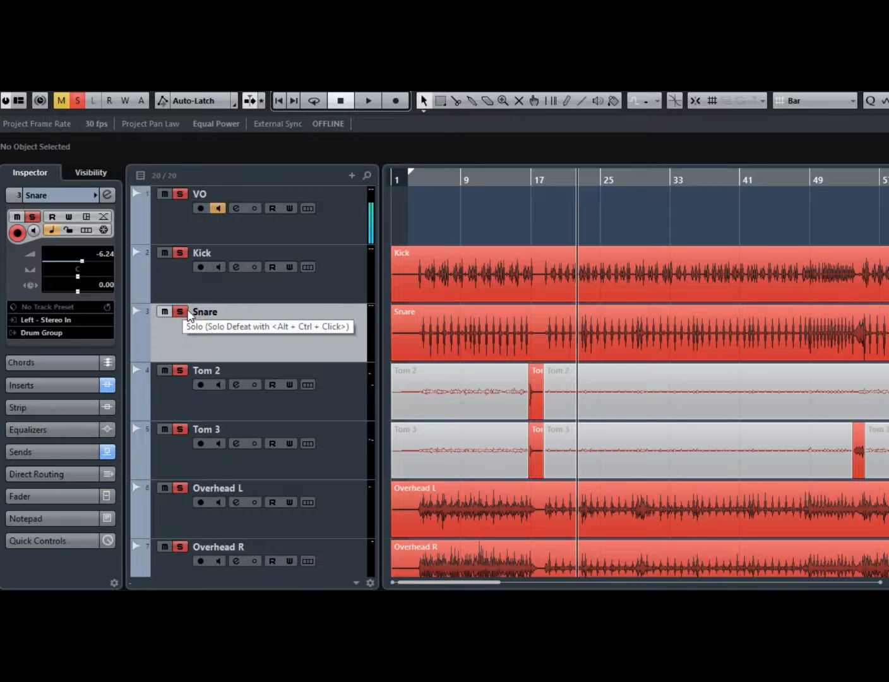
left_click(185, 314)
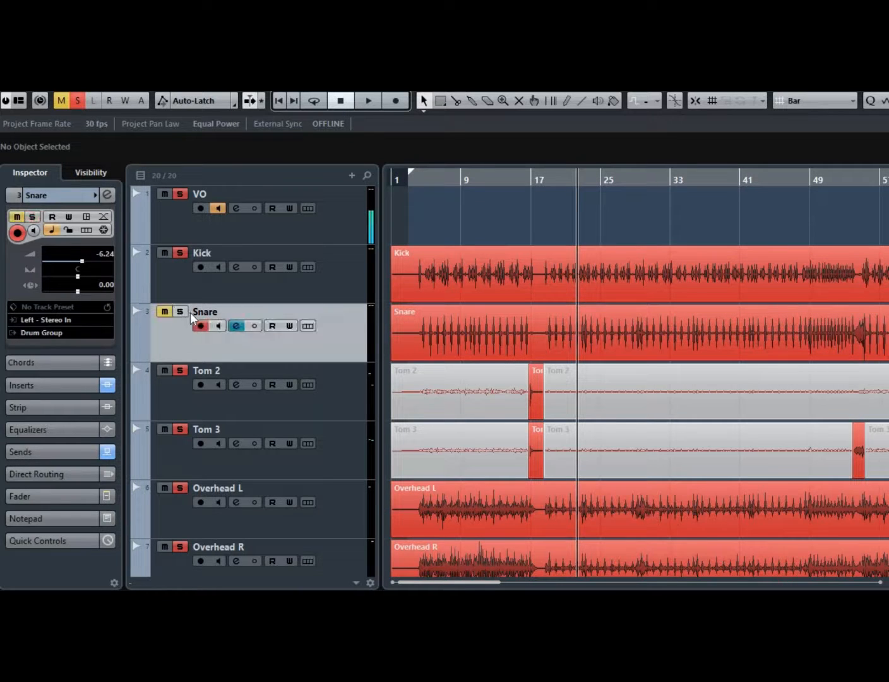
left_click(187, 312, "ctrl")
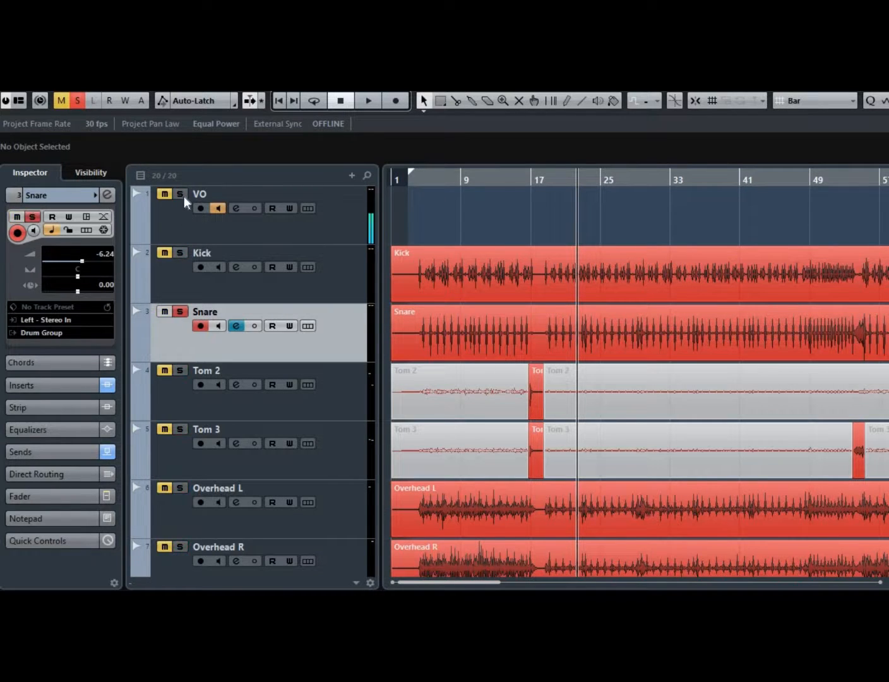
left_click(185, 197)
left_click(420, 181)
key("space")
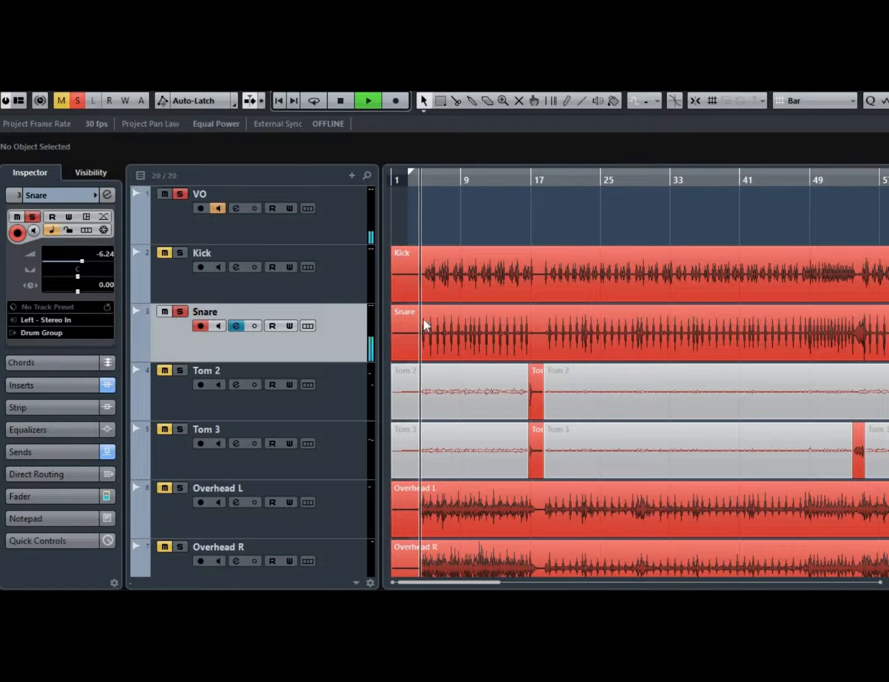
Open the Snare channel settings and its VCA Compressor insert plugin.
left_click(237, 326)
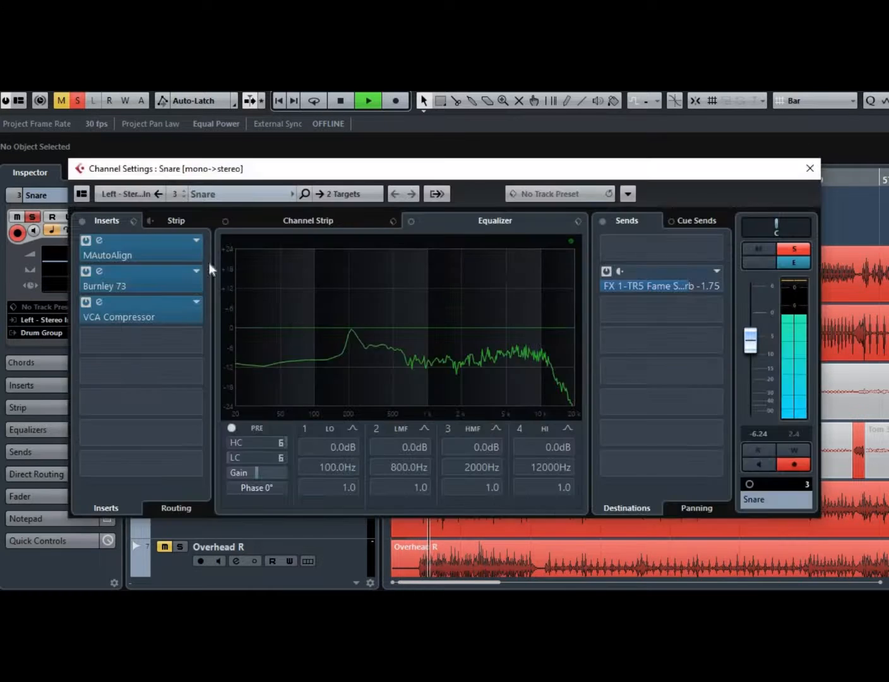
left_click(113, 305)
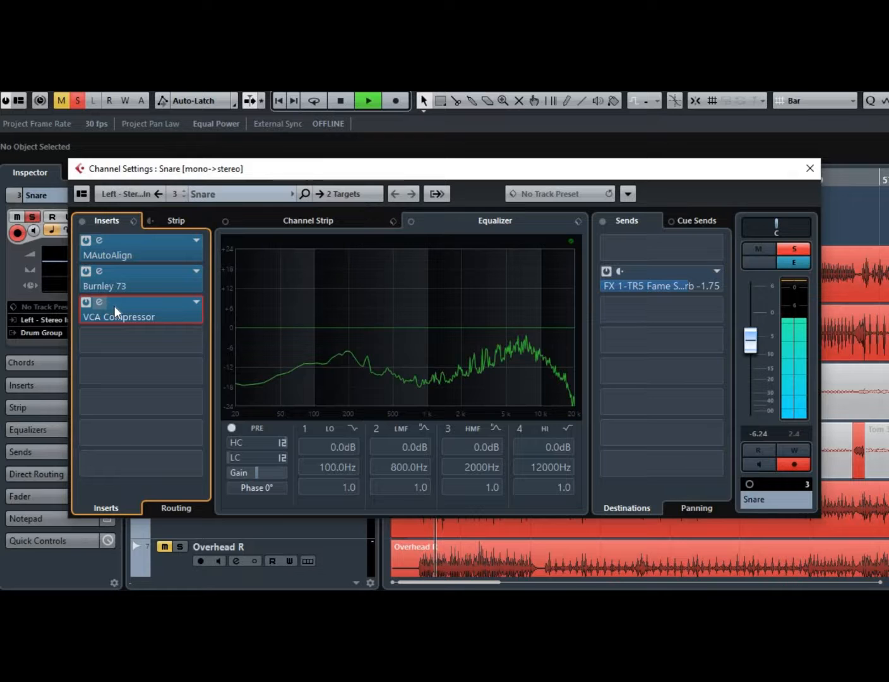
left_click(114, 306)
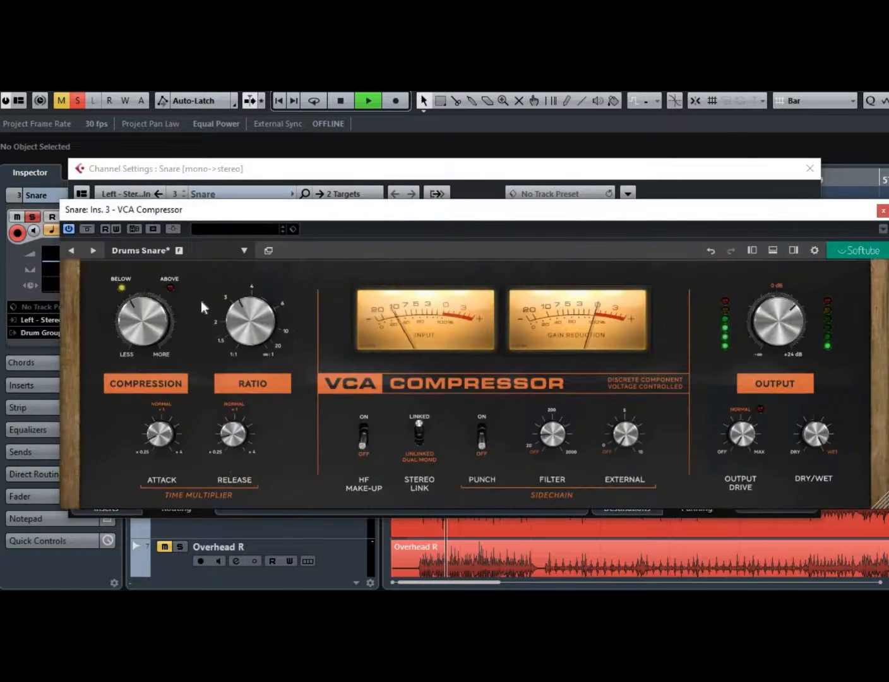
Load the Drums Fast Snare preset on the Snare compressor and set Compression to -14 dB.
left_click(128, 252)
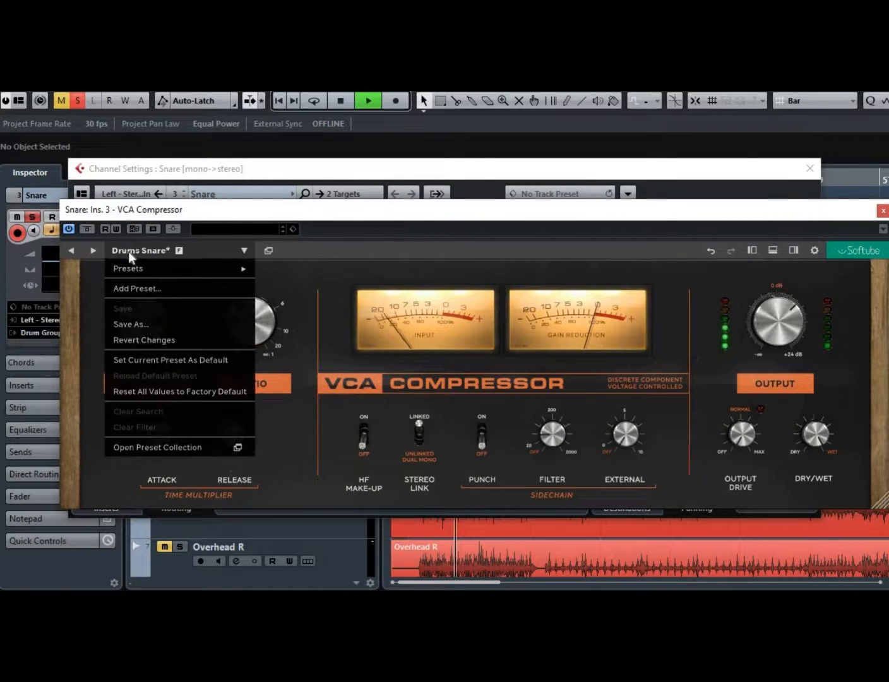
mouse_move(148, 265)
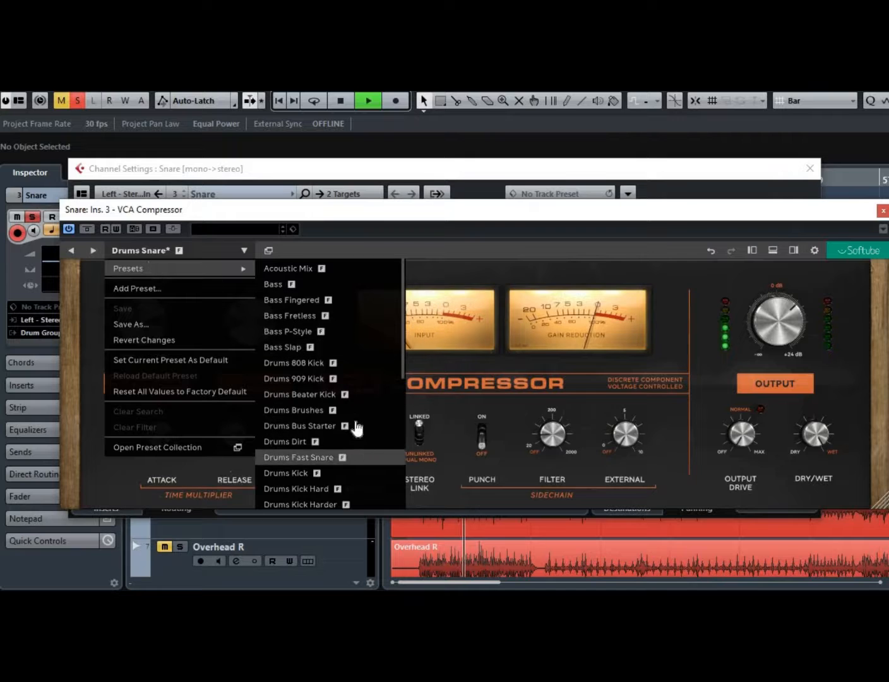
left_click(366, 458)
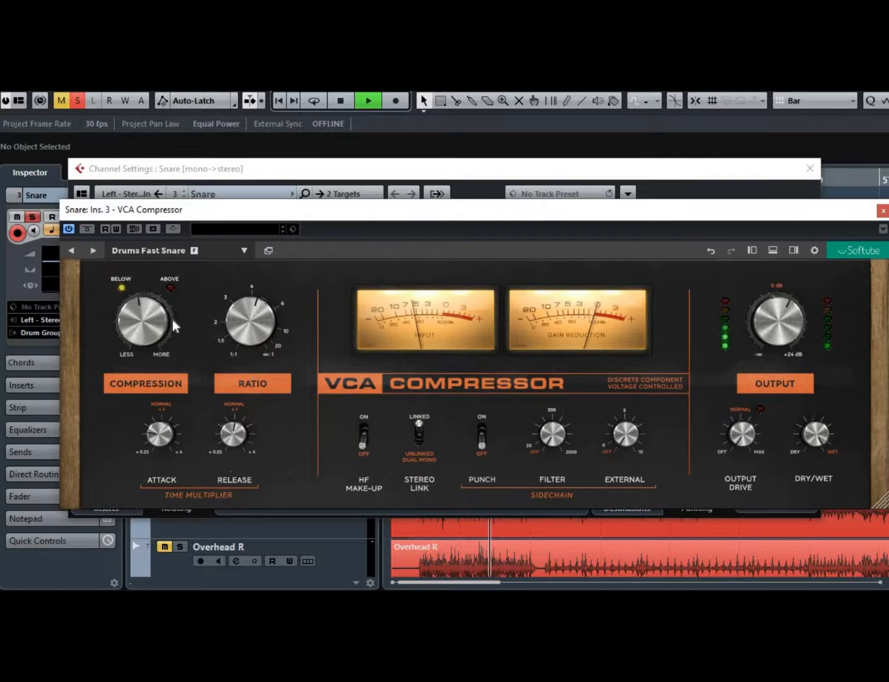
mouse_move(160, 321)
left_click_drag(160, 322, 161, 315)
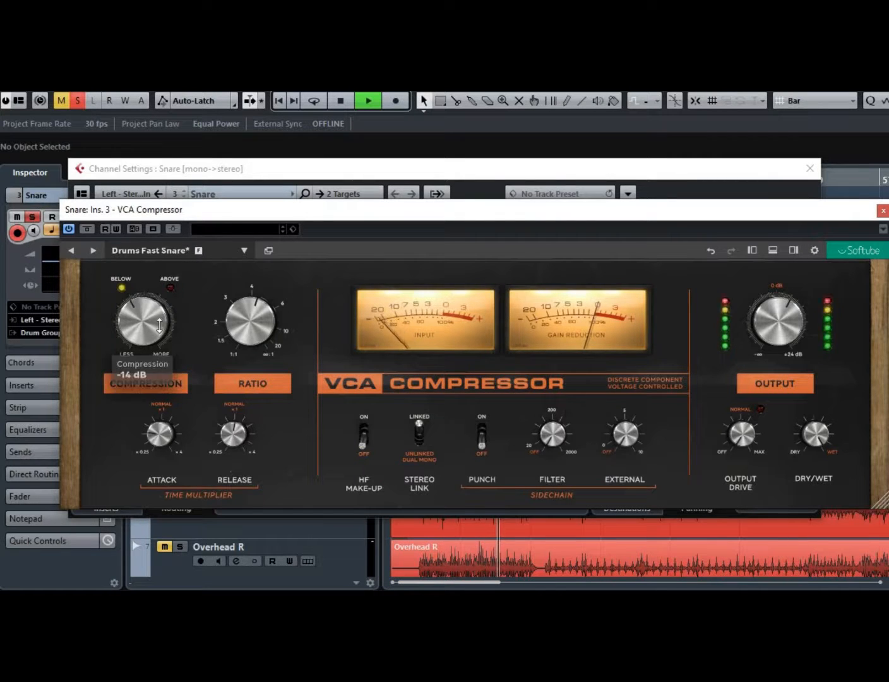
Load the Drums Snare Body preset instead and return playback to the project start.
left_click(244, 250)
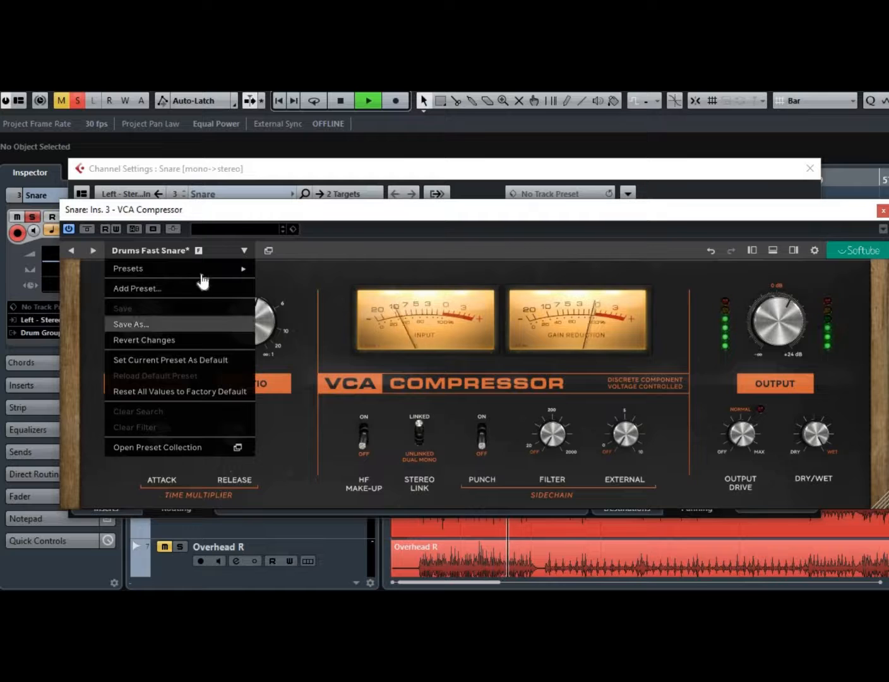
mouse_move(200, 266)
scroll(347, 406, "down", 1)
scroll(347, 407, "down", 6)
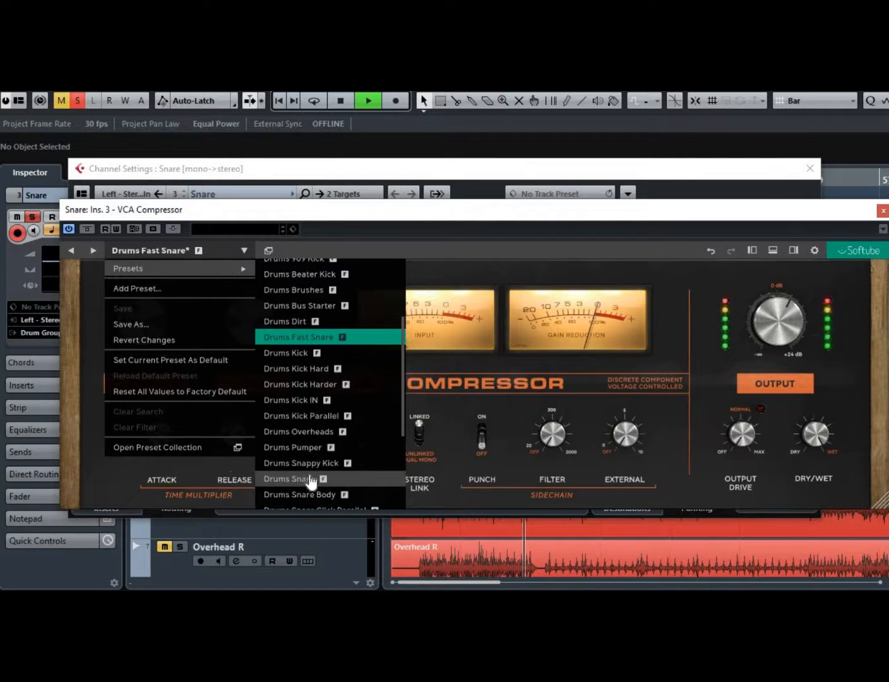
left_click(310, 495)
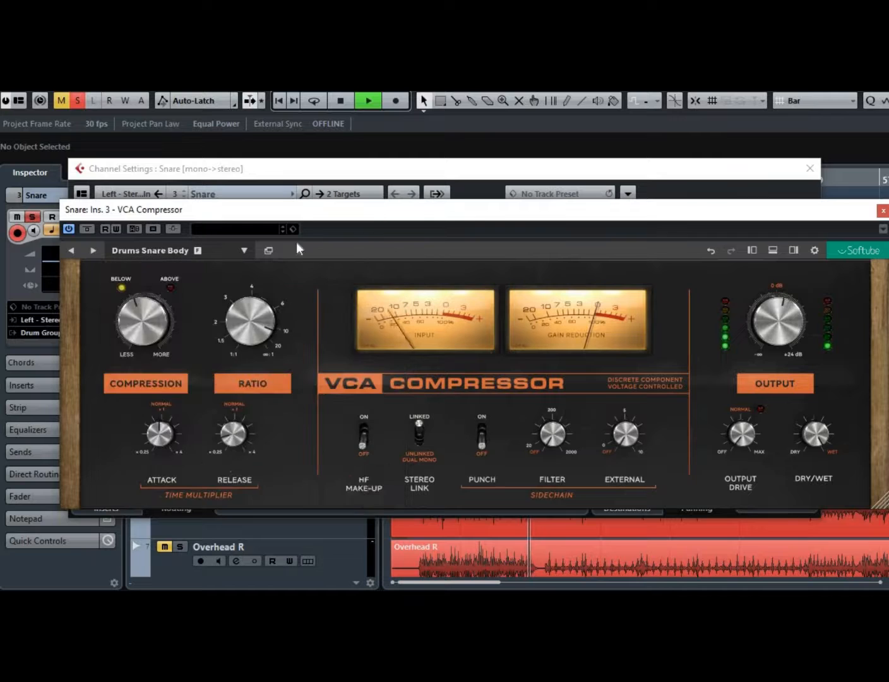
left_click(340, 101)
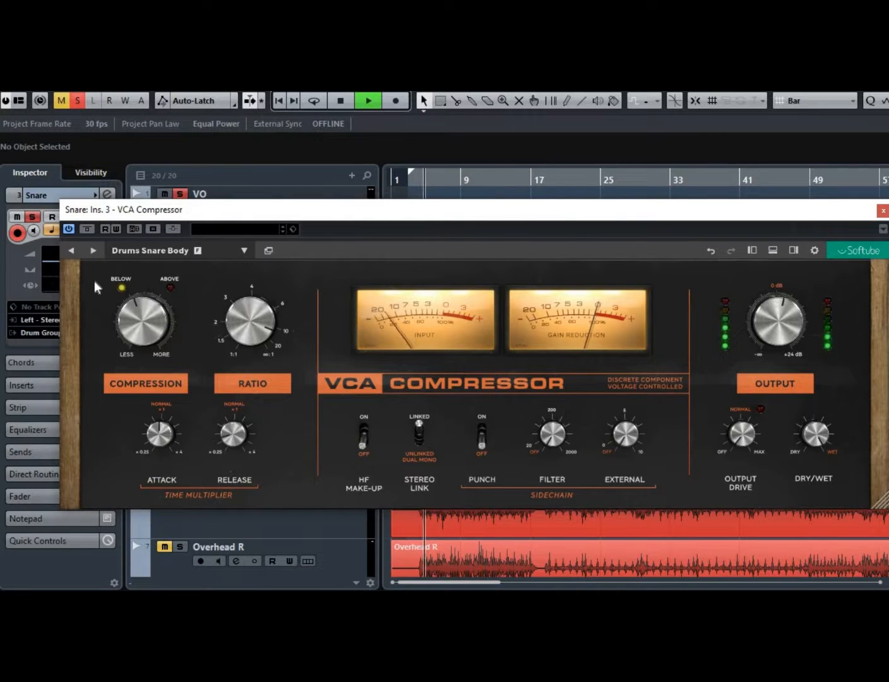
Set the Snare compressor's Compression to -23 dB and open then dismiss the preset menu.
left_click_drag(133, 317, 131, 306)
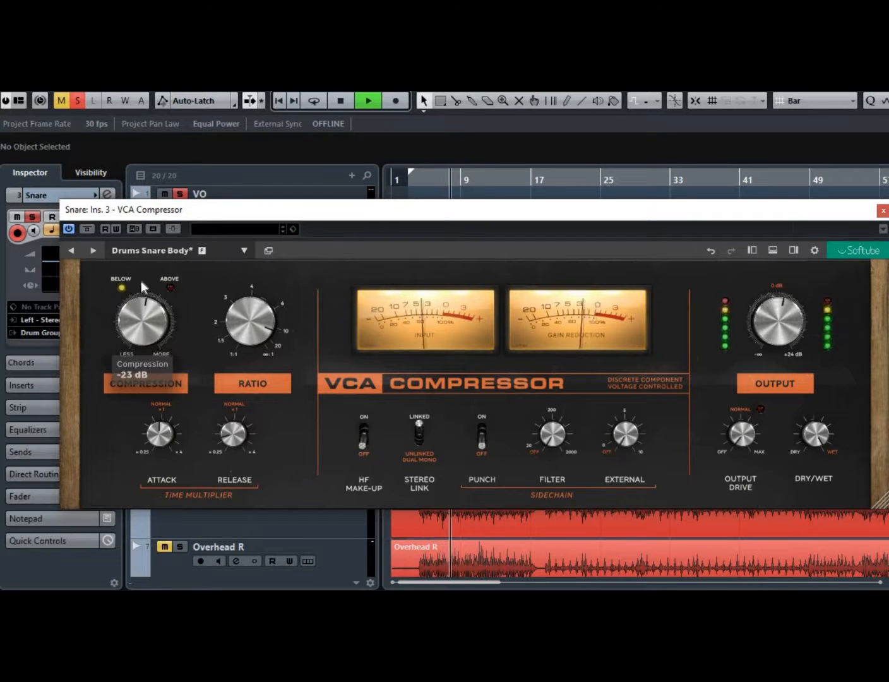
left_click(155, 251)
mouse_move(157, 276)
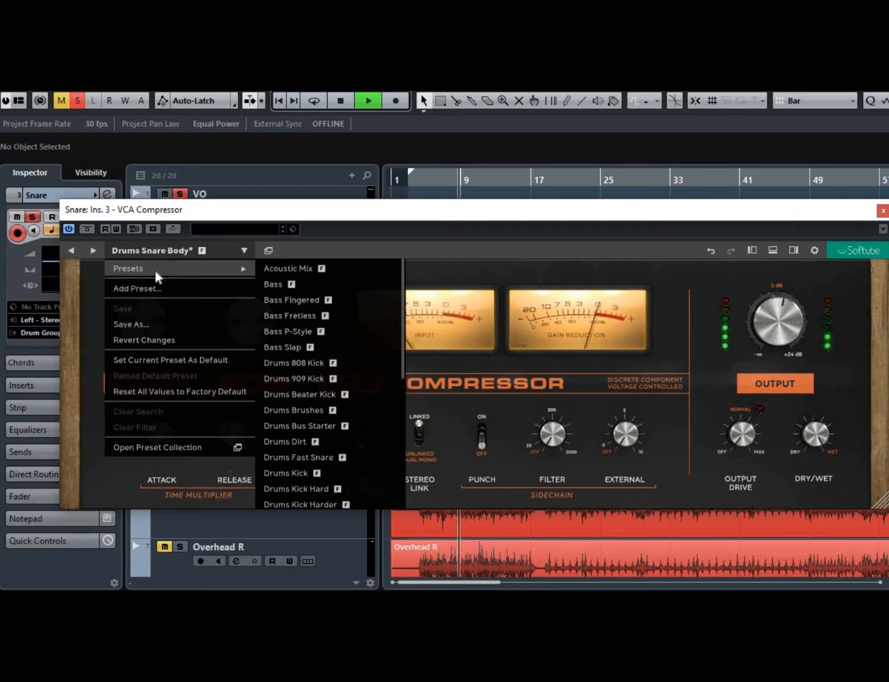
left_click(474, 274)
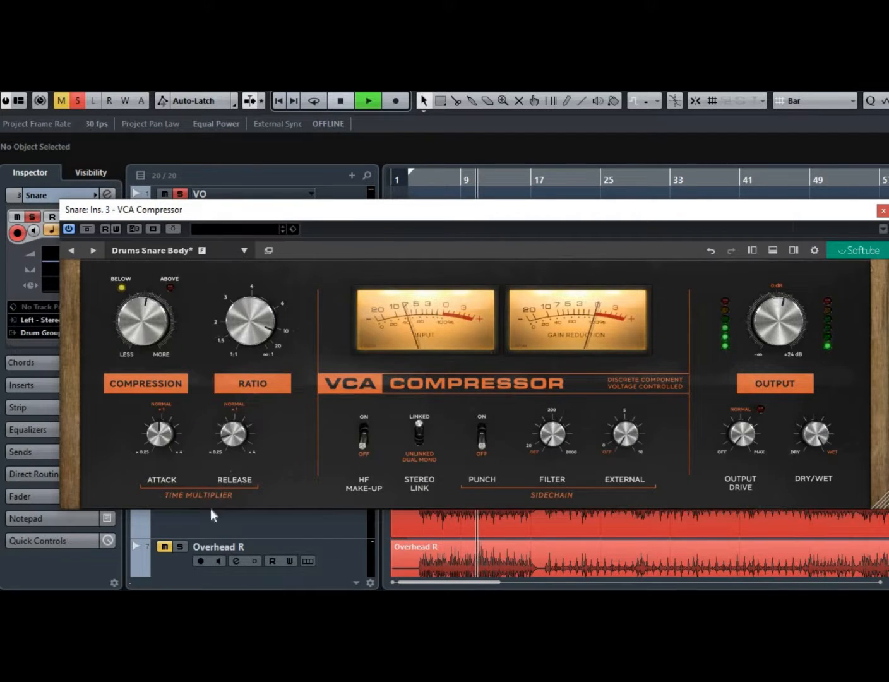
Set Release to 0.42, adjust the Ratio knob, and set Compression to -22 dB.
mouse_move(162, 436)
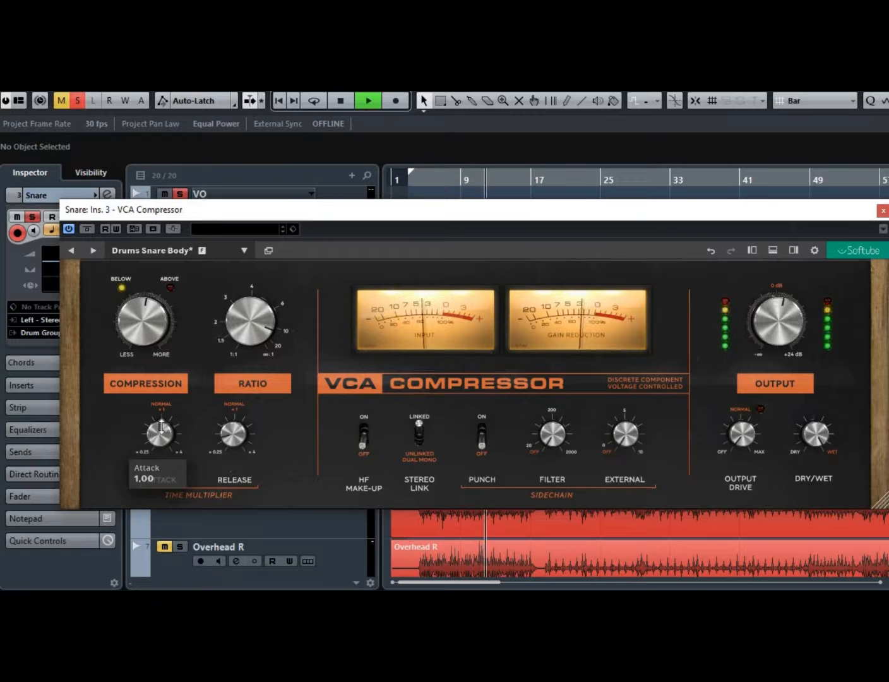
left_click_drag(233, 433, 244, 442)
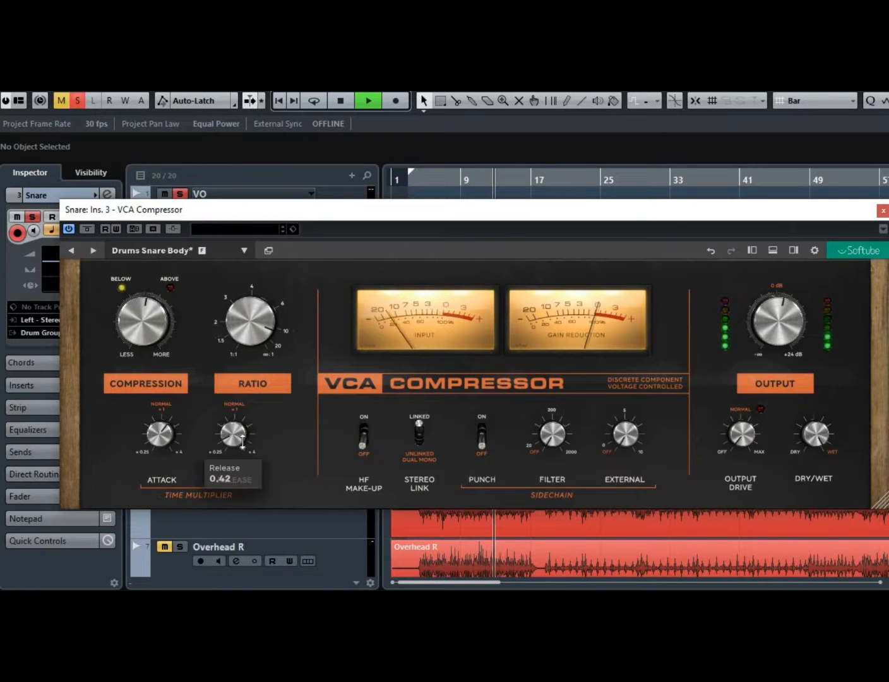
mouse_move(144, 324)
left_click_drag(144, 324, 144, 333)
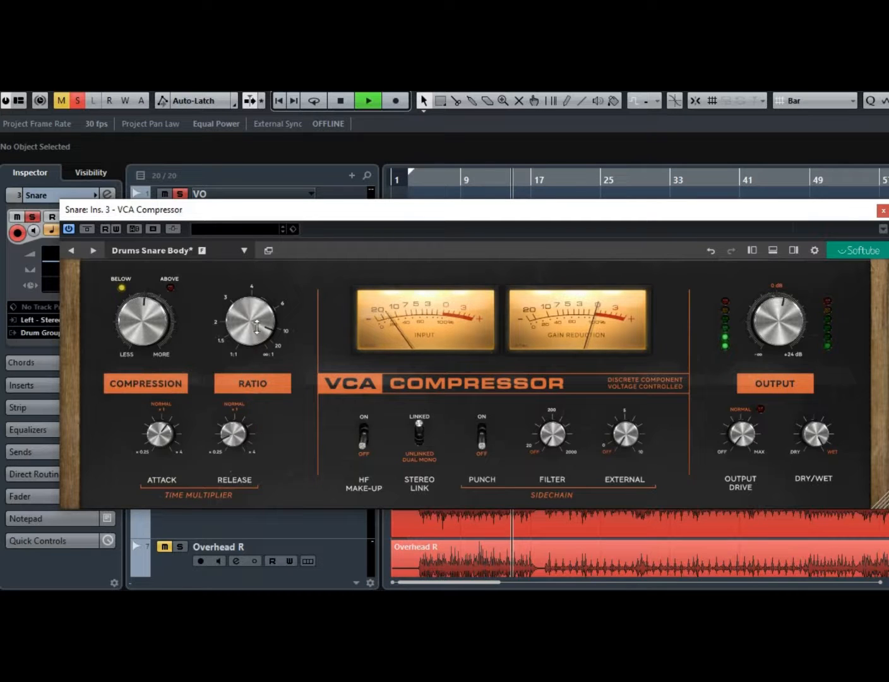
left_click_drag(258, 379, 258, 404)
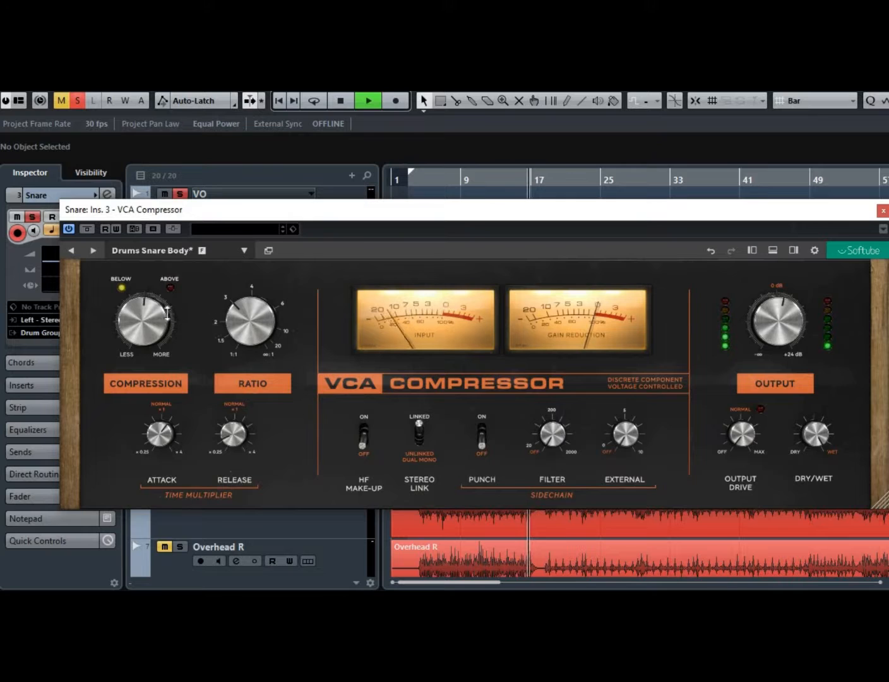
mouse_move(148, 294)
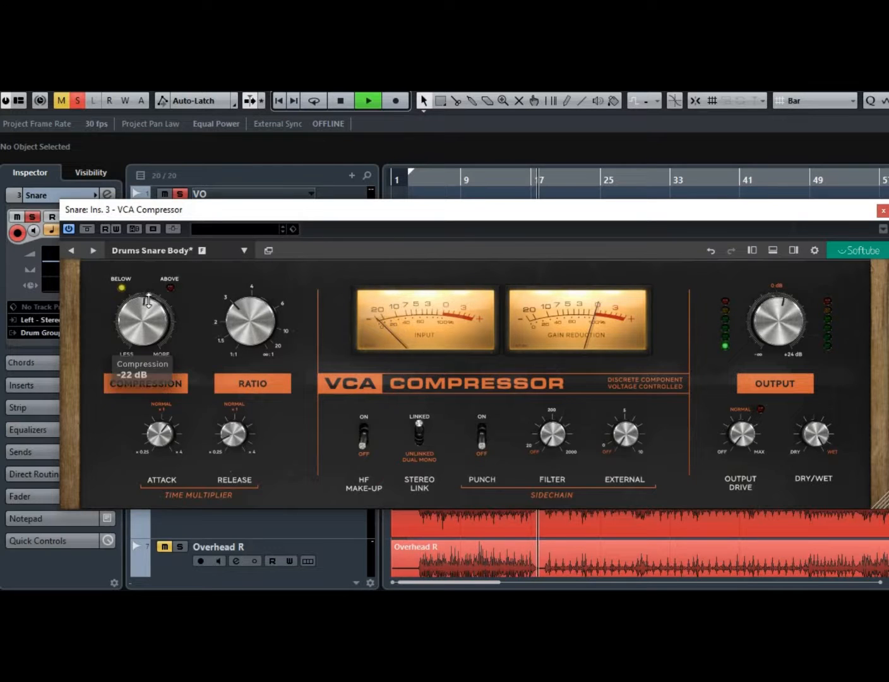
left_click_drag(149, 294, 149, 295)
Set the sidechain Filter to about 141 Hz and the Attack multiplier to about 2.6.
left_click_drag(535, 444, 545, 383)
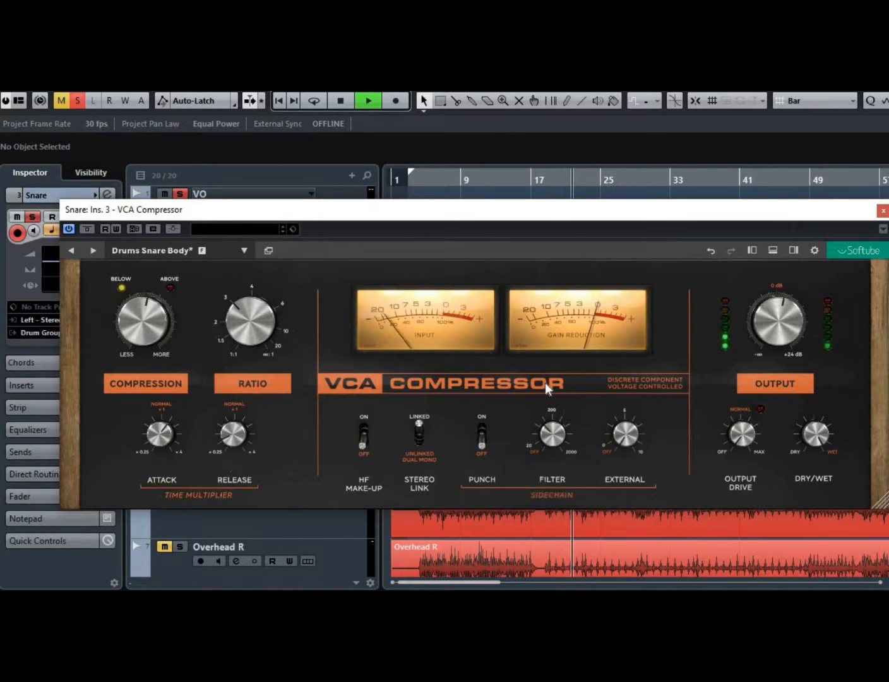
mouse_move(555, 438)
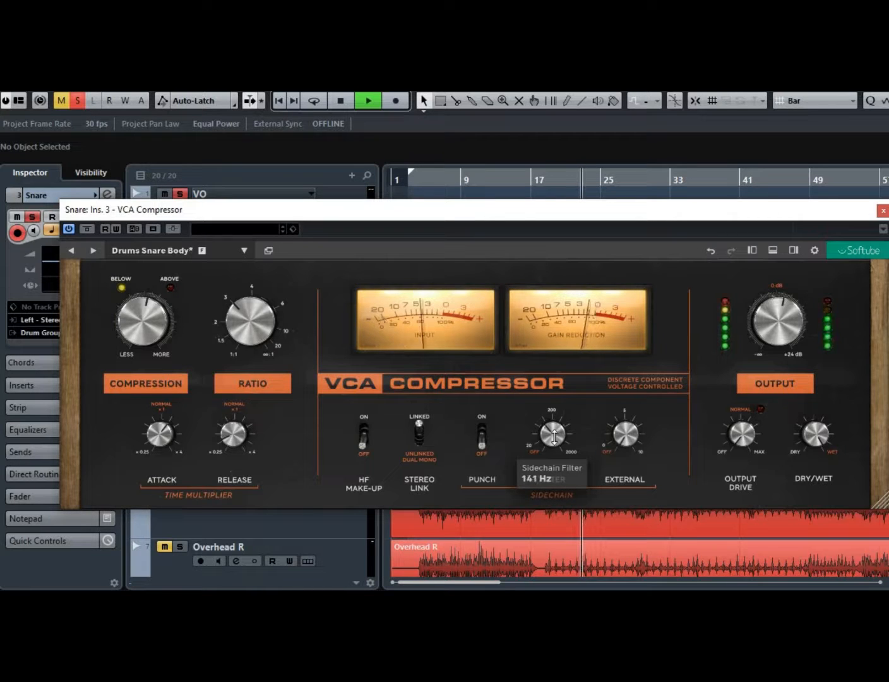
mouse_move(236, 440)
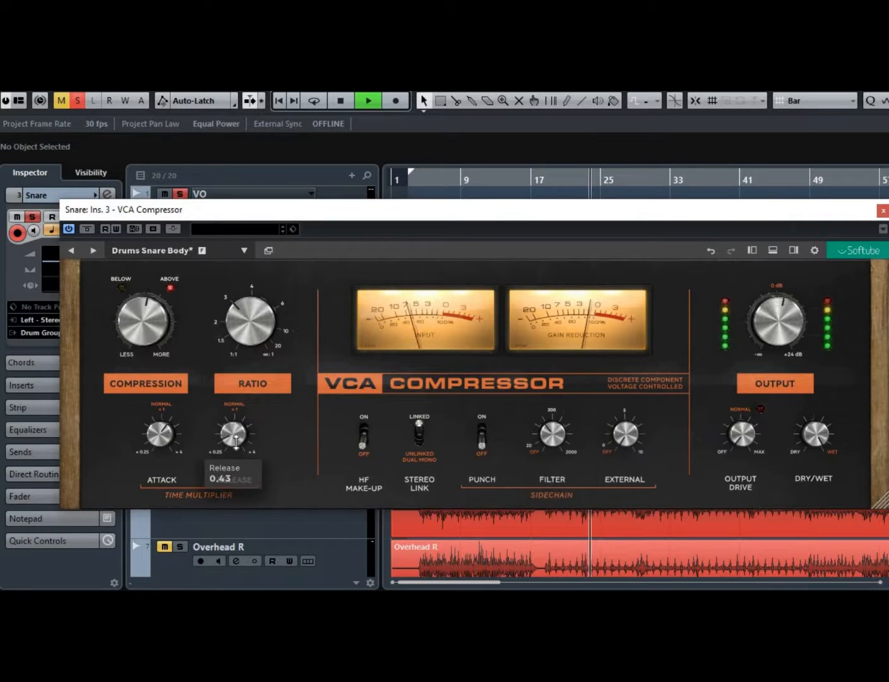
left_click_drag(162, 441, 167, 414)
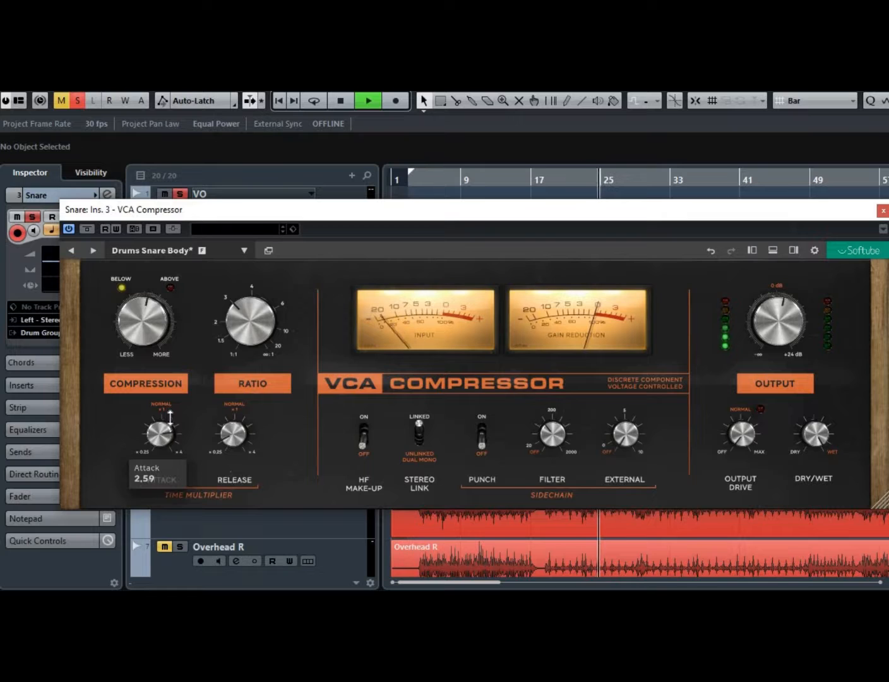
mouse_move(171, 419)
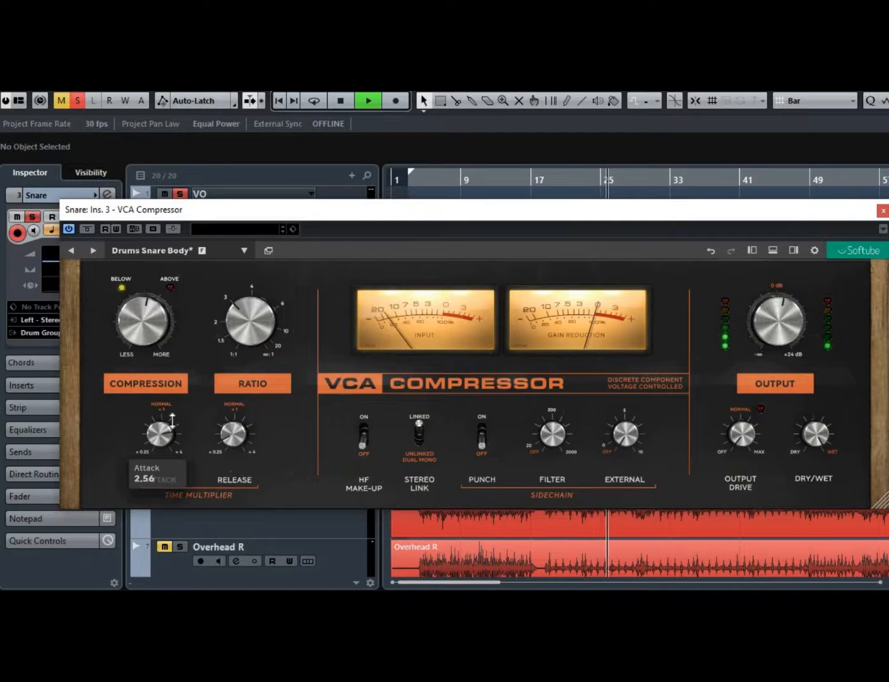
Increase the Compression amount and move the VCA Compressor window slightly left.
mouse_move(145, 333)
left_mouse_down()
mouse_move(147, 308)
mouse_move(150, 324)
left_mouse_up()
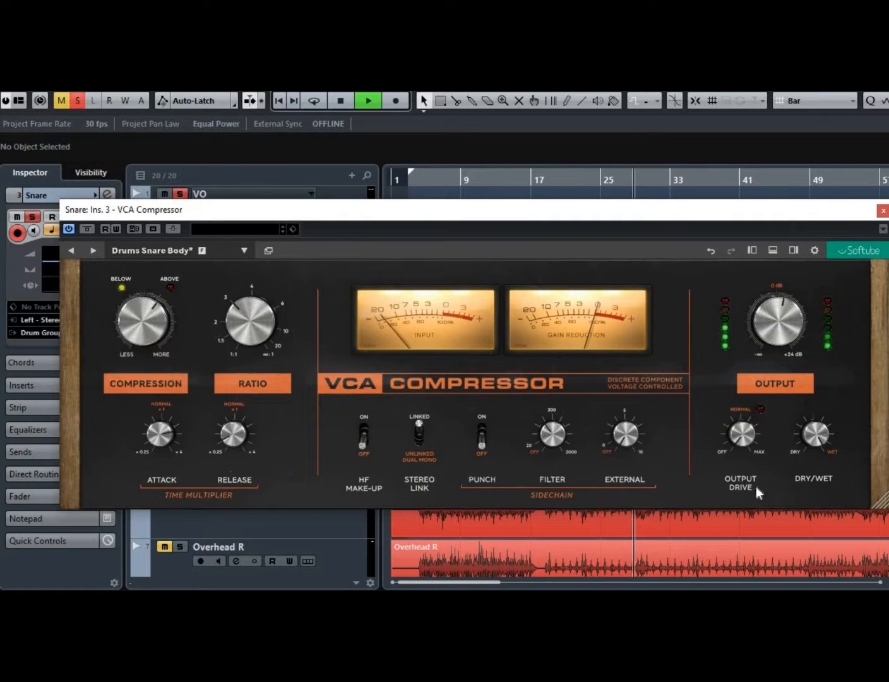
mouse_move(813, 475)
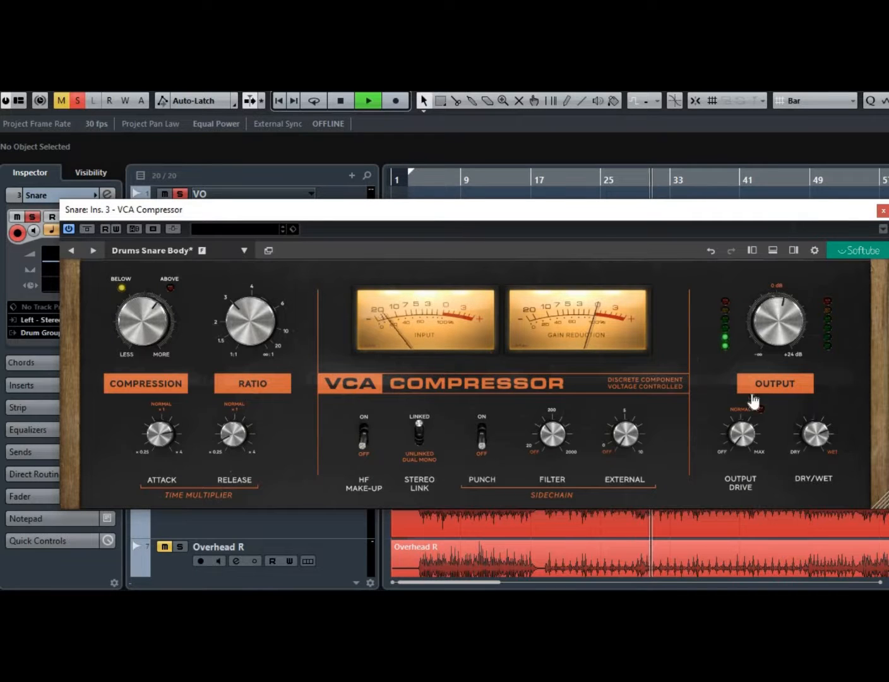
left_click_drag(681, 206, 669, 211)
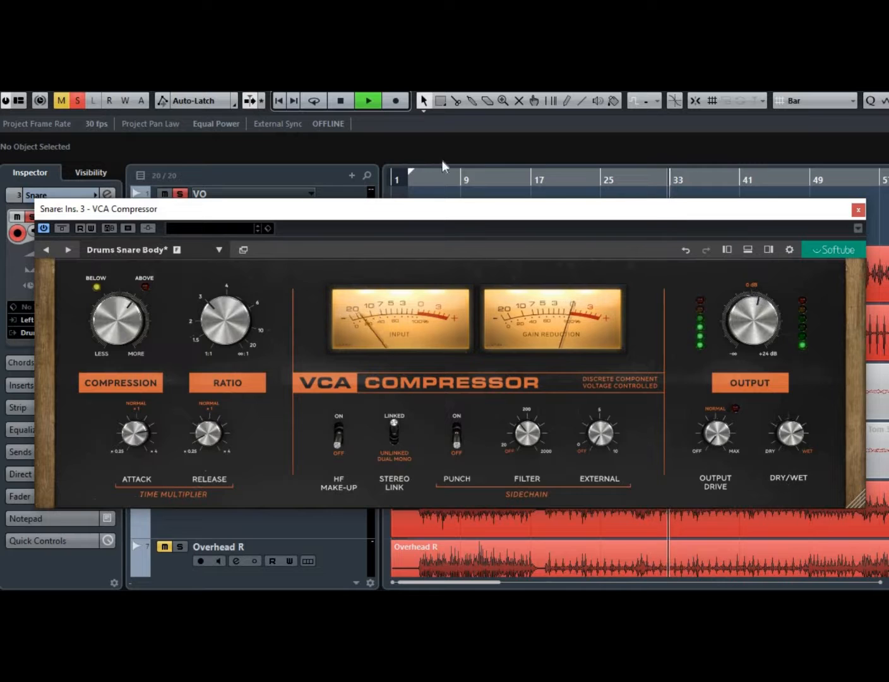
Stop playback, close the VCA Compressor, and add a Saturation Knob insert to the Snare channel's fourth slot.
left_click(344, 101)
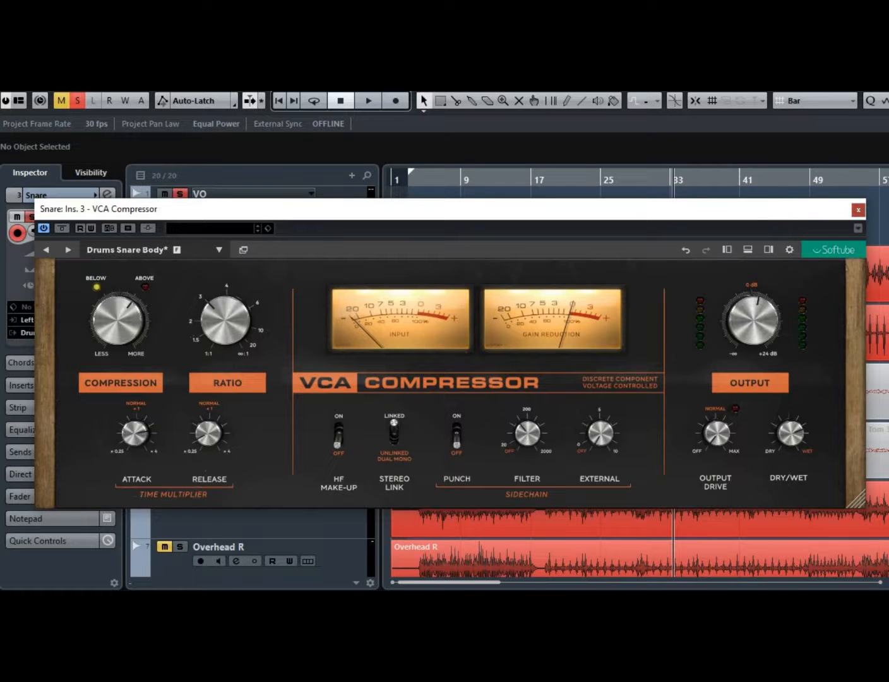
left_click(857, 210)
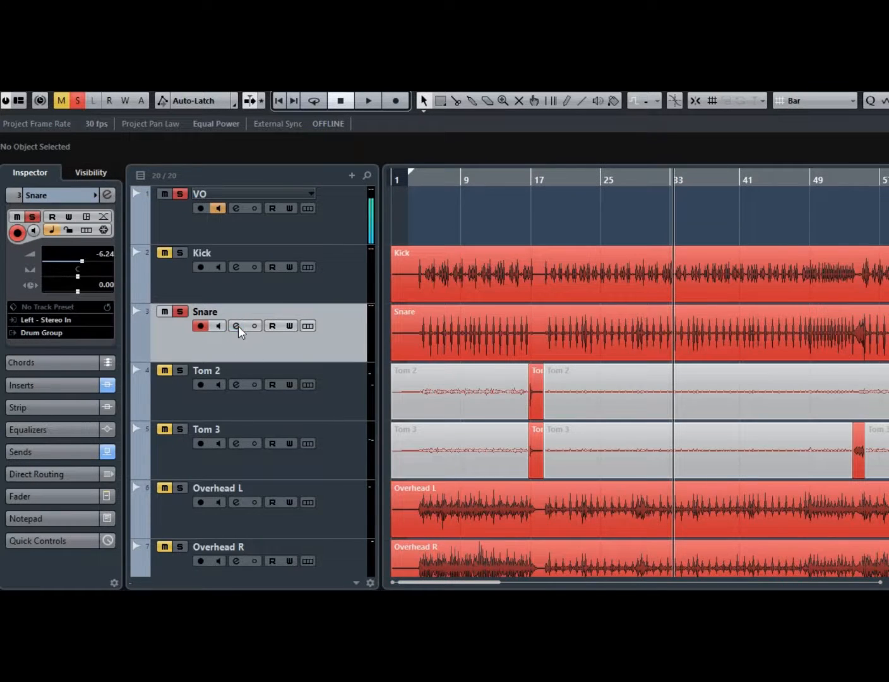
left_click(238, 326)
left_click(144, 338)
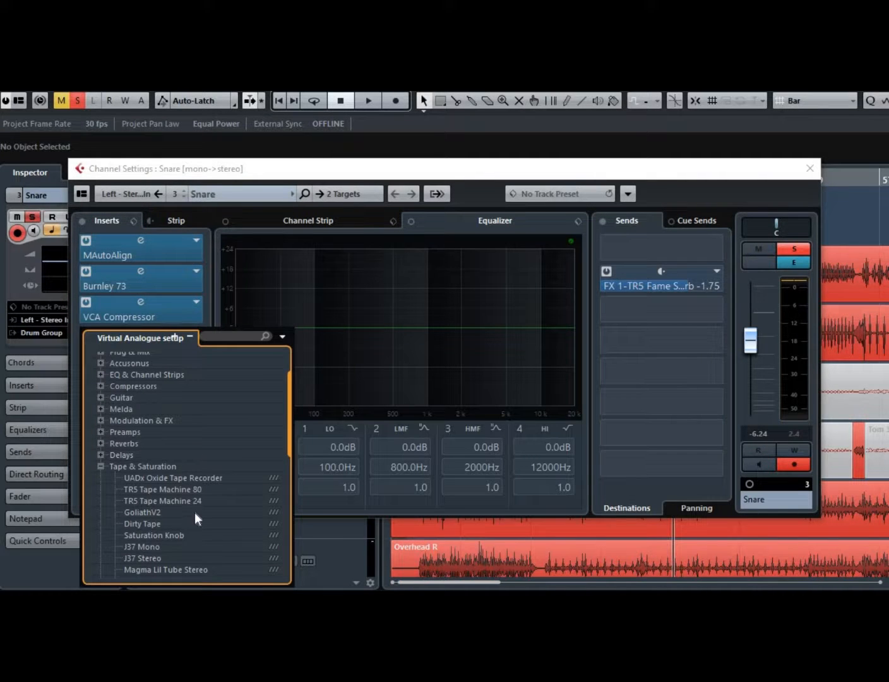
left_click(190, 535)
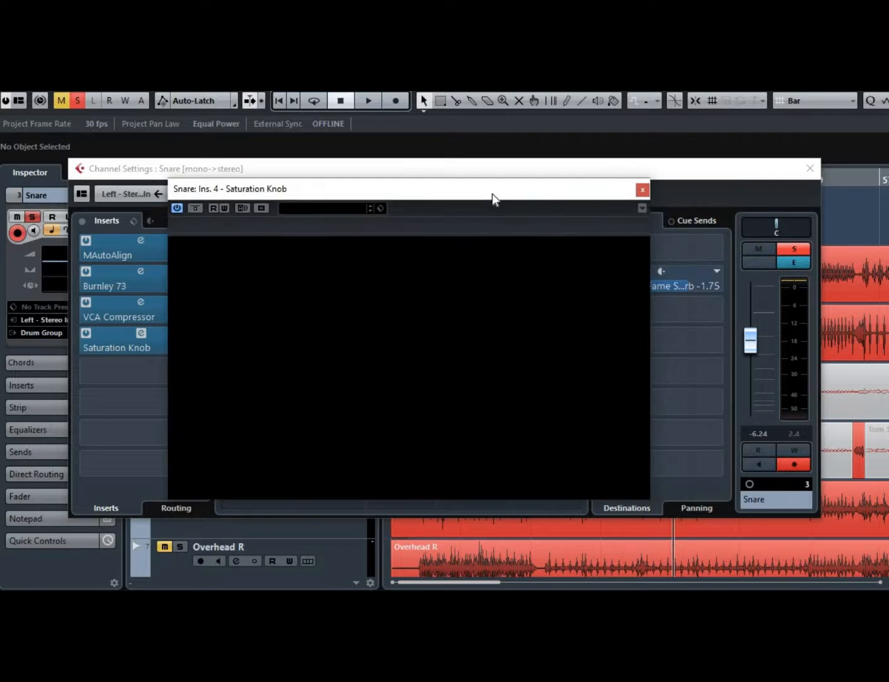
left_click(642, 190)
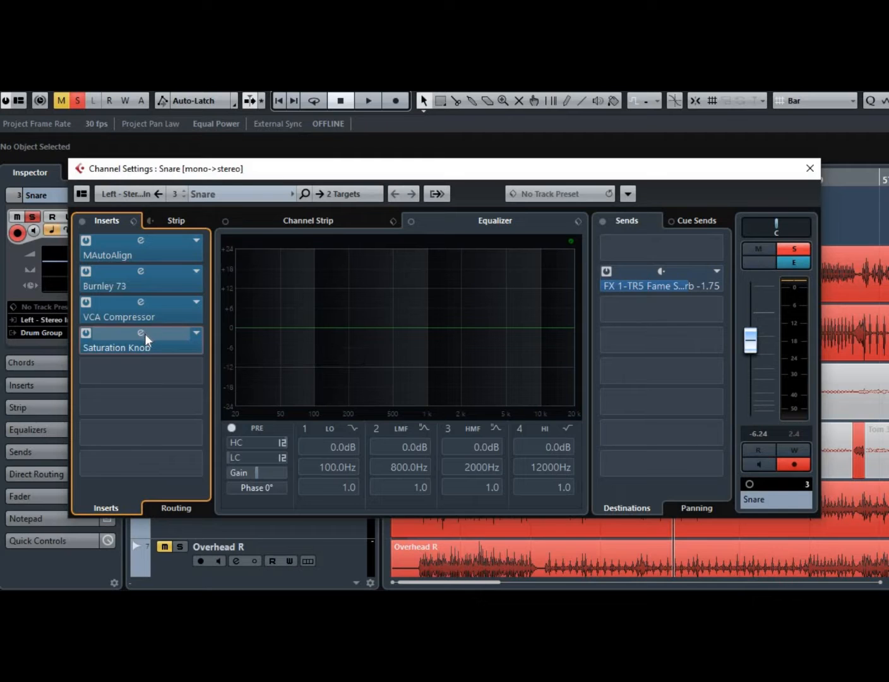
Raise the Saturation Knob's saturation amount and enlarge its plugin window before closing it.
left_click(142, 333)
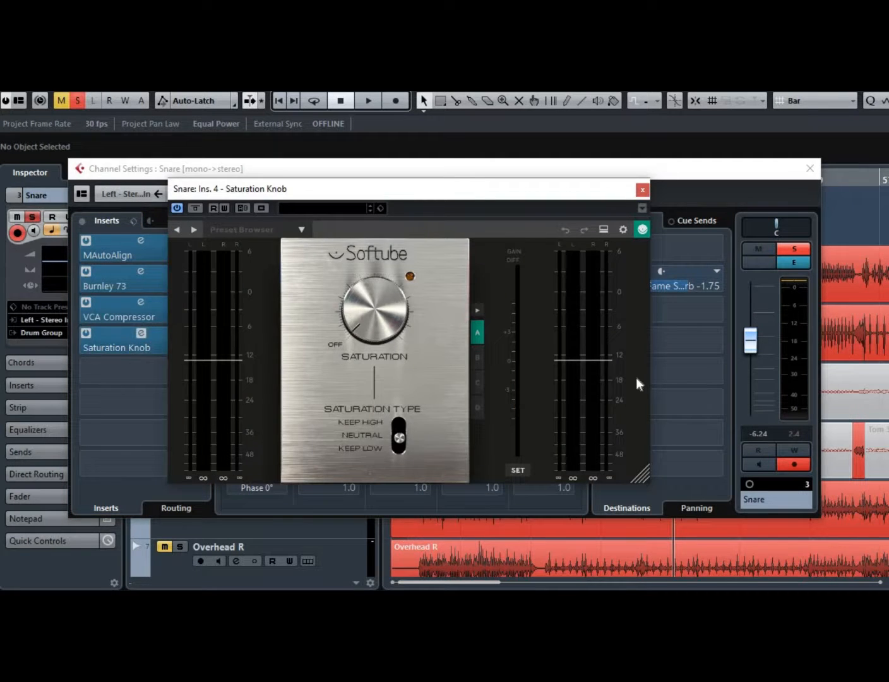
left_click_drag(372, 316, 370, 261)
left_click(642, 189)
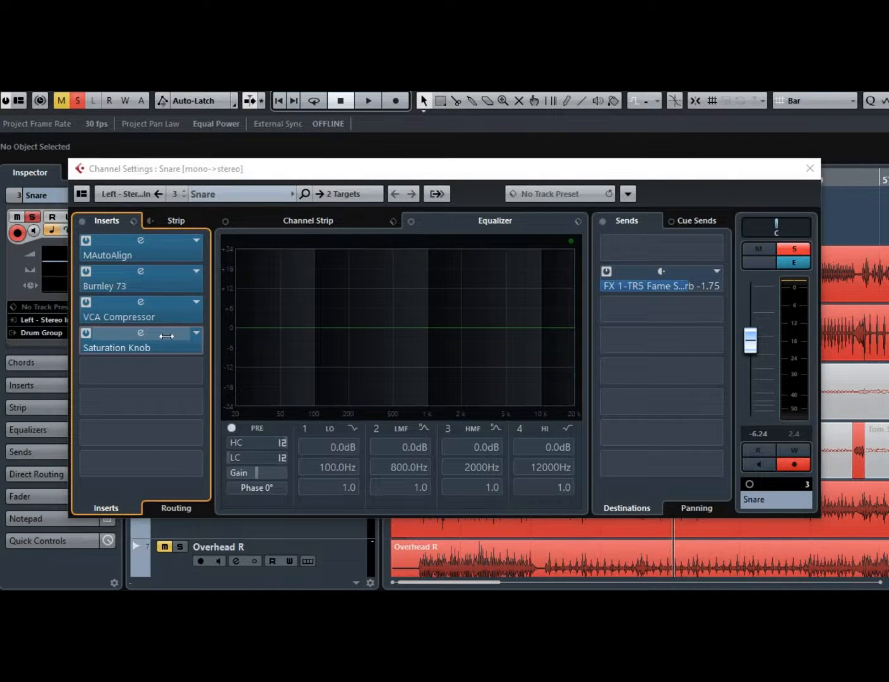
left_click(166, 336)
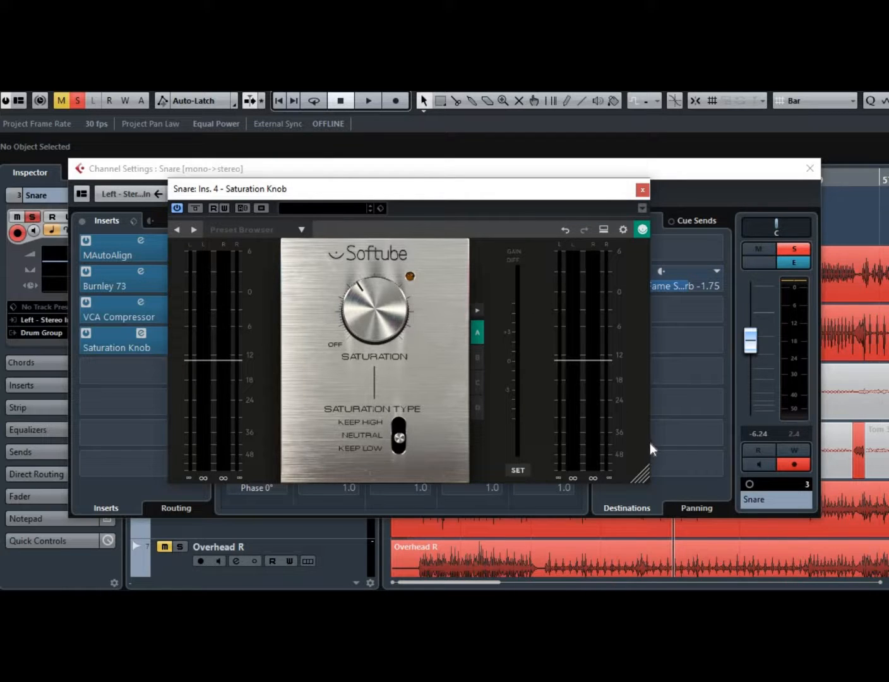
left_click_drag(651, 449, 703, 448)
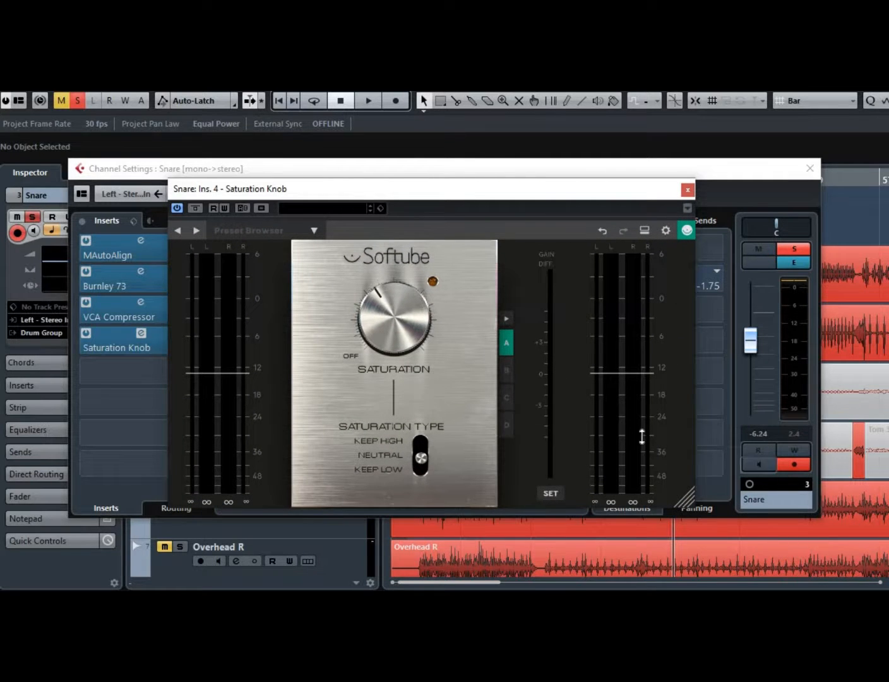
mouse_move(648, 444)
left_click(693, 187)
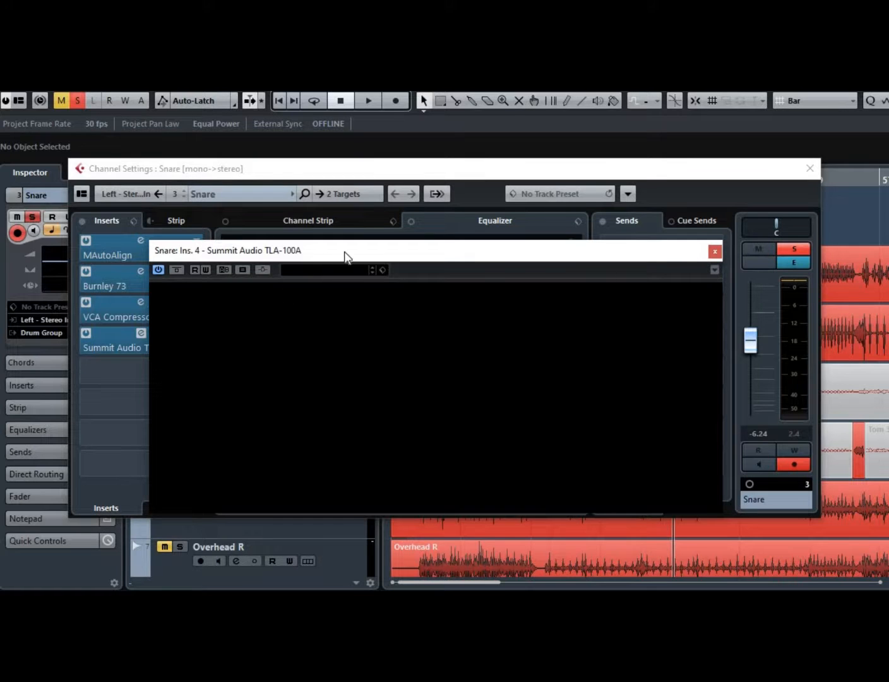
Move and resize the Summit Audio TLA-100A window on the Snare's fourth insert, then reopen its editor.
left_click_drag(345, 256, 333, 234)
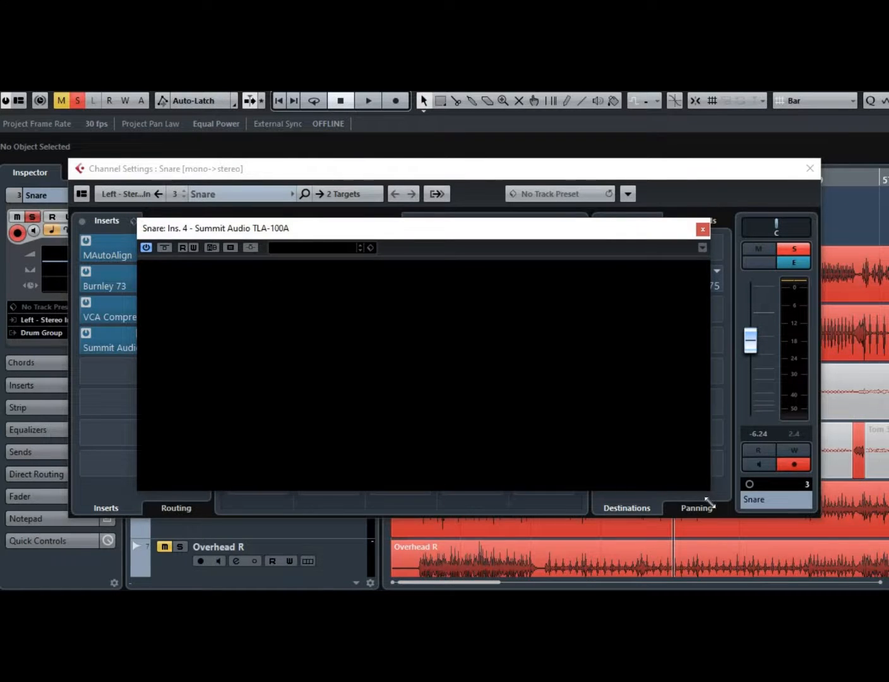
left_click_drag(708, 502, 723, 508)
left_click(123, 338)
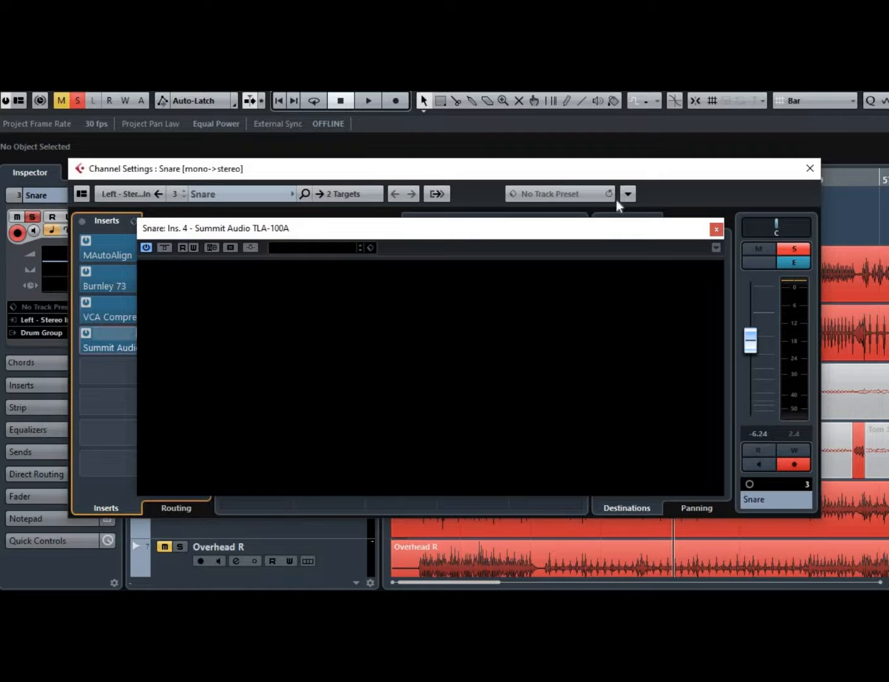
left_click(717, 230)
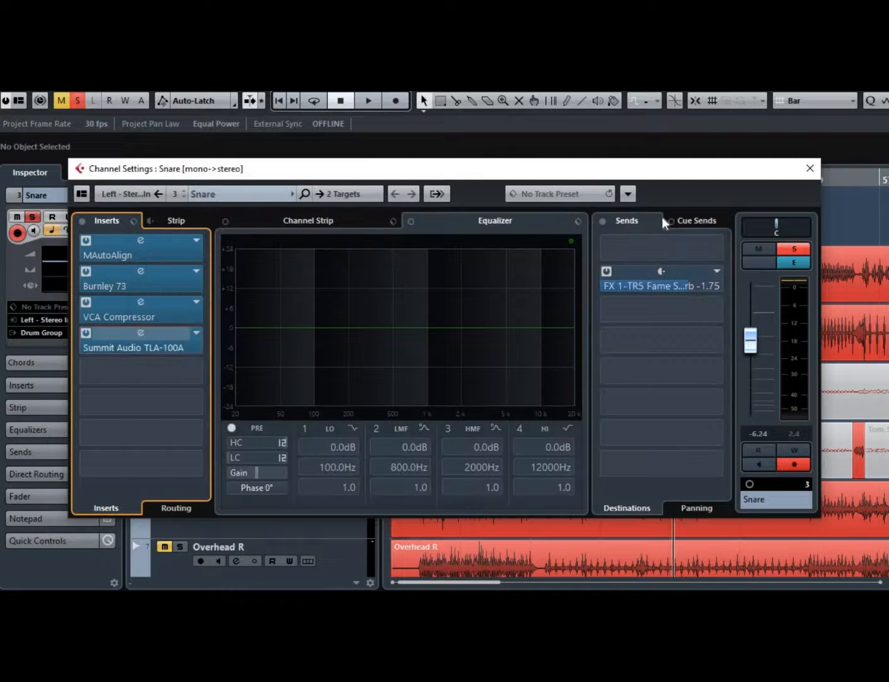
double_click(115, 340)
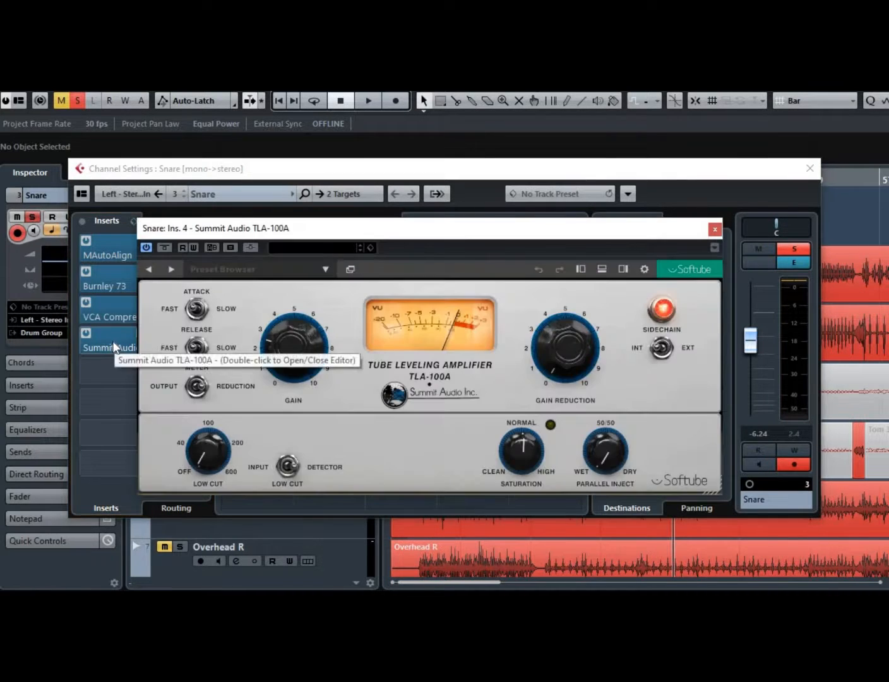